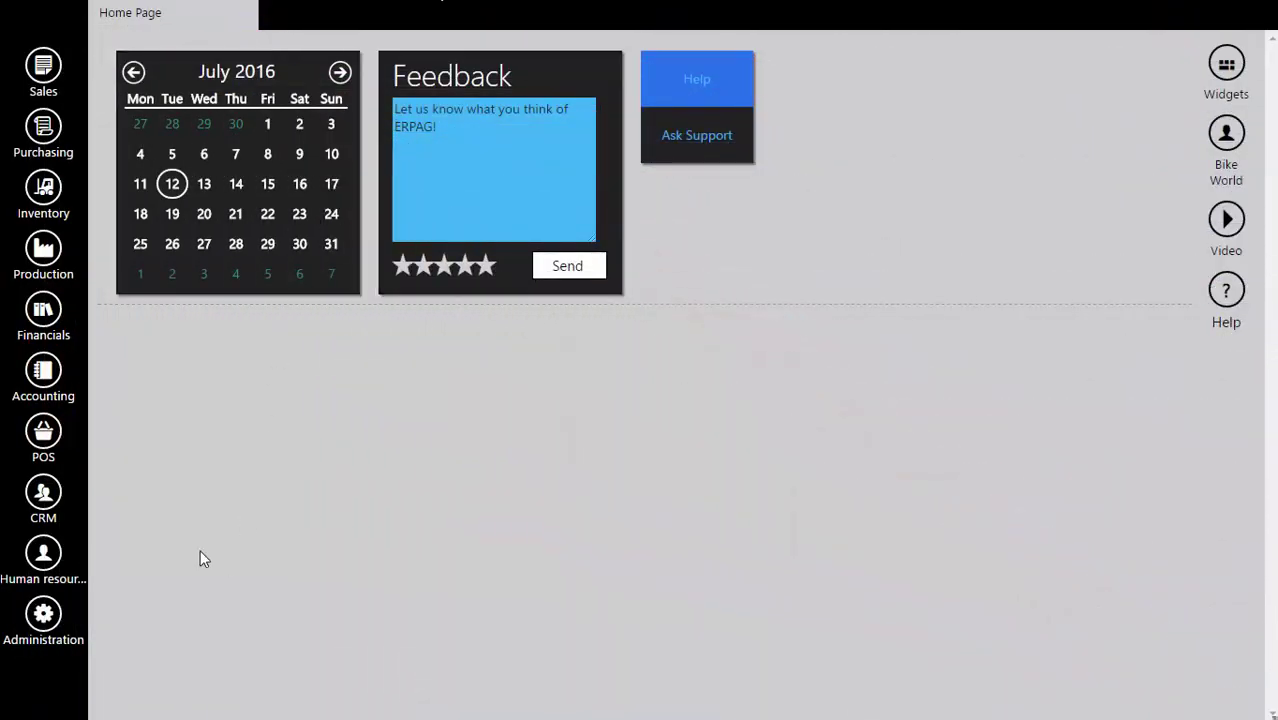
- Go to Administration > Users and bring up the user types for a new user
{"action": "left_click", "coordinate": [45, 628]}
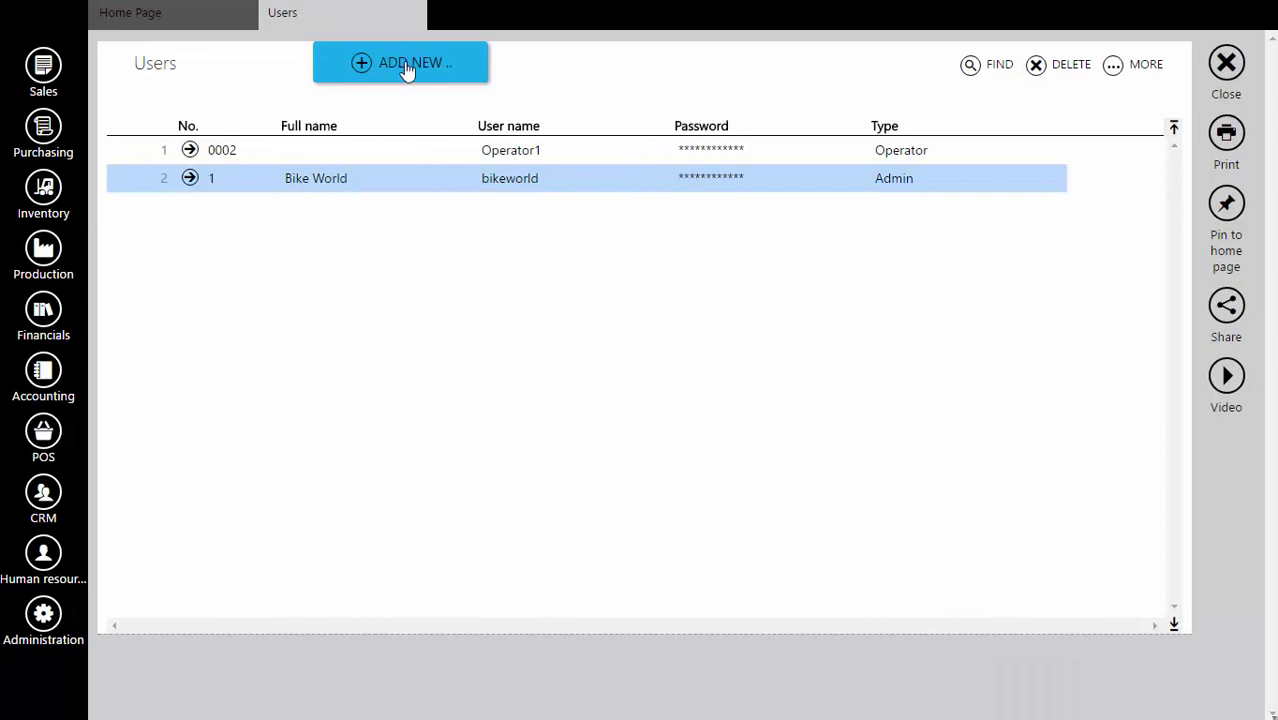
{"action": "left_click", "coordinate": [425, 70]}
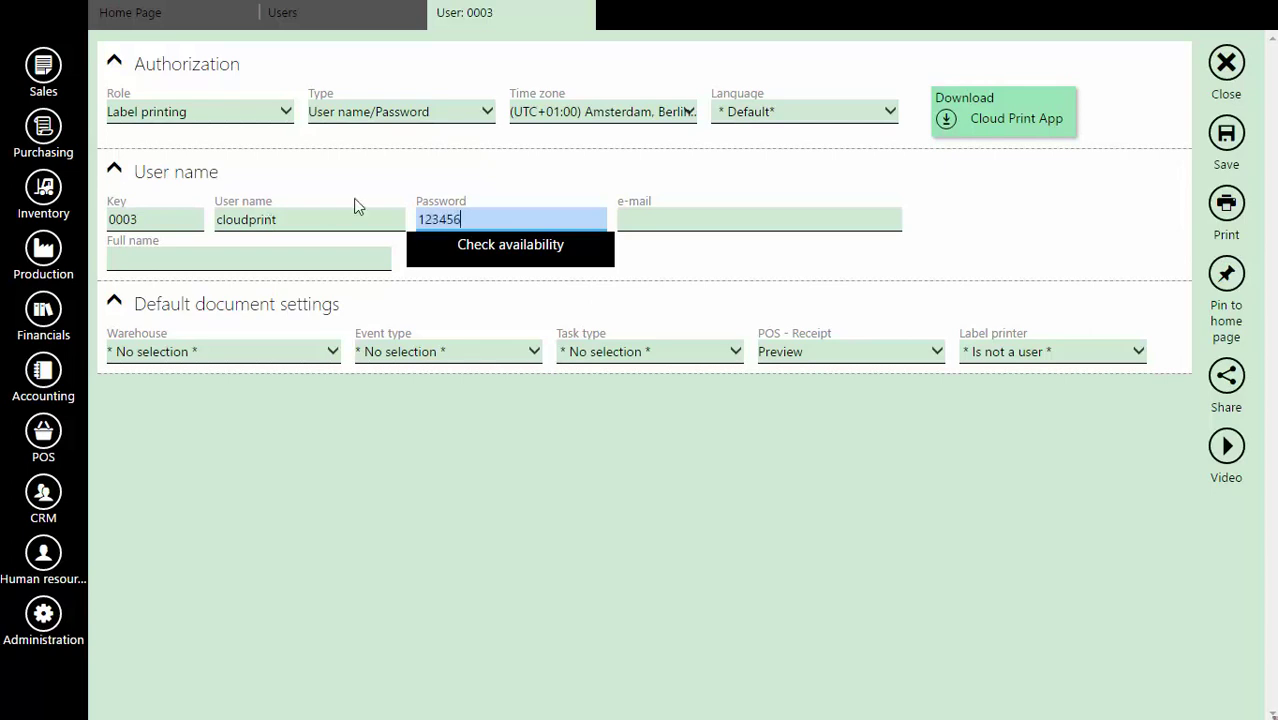
- Save the 'cloudprint' user and download the Cloud Print App for MS Windows
{"action": "left_click", "coordinate": [1228, 135]}
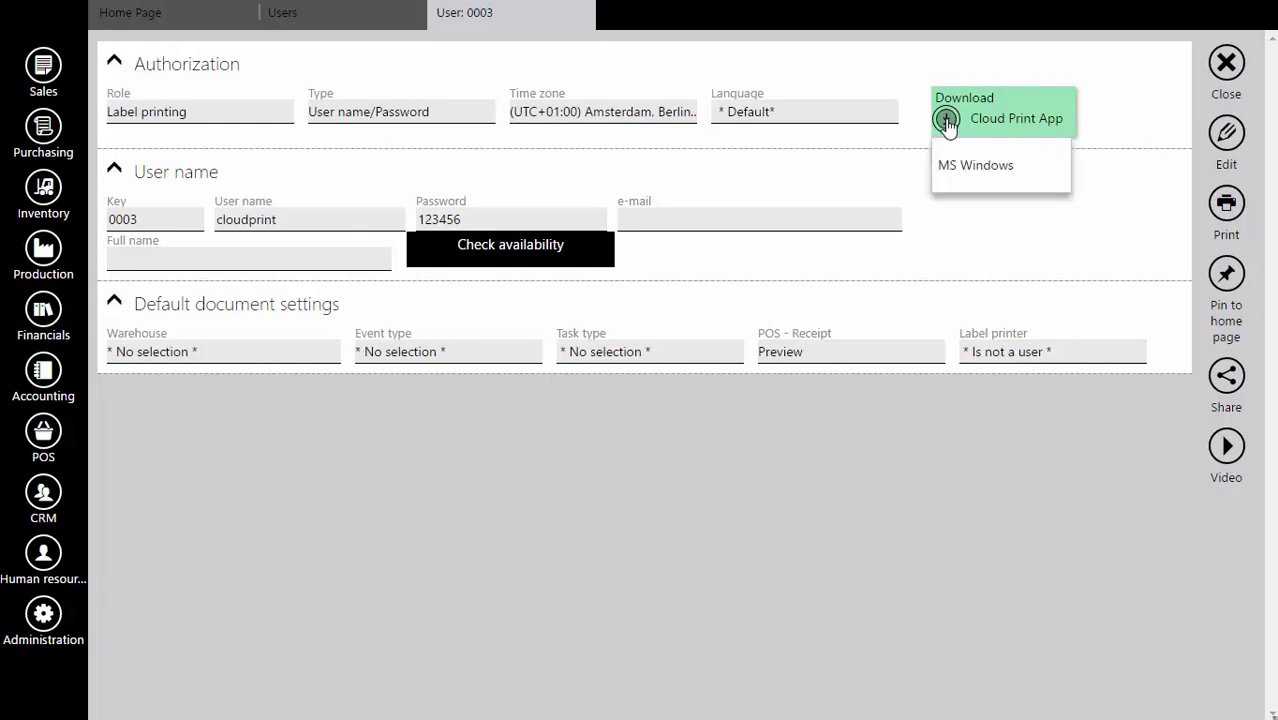
{"action": "left_click", "coordinate": [1003, 178]}
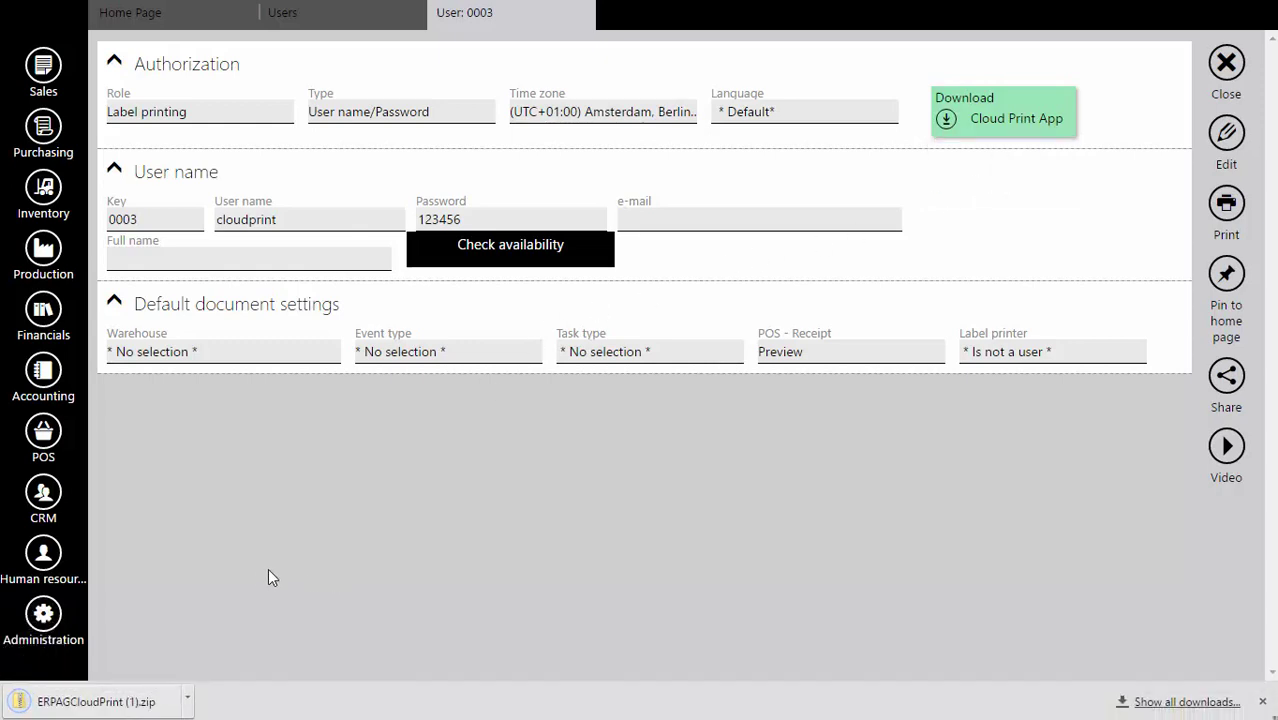
- Launch ERPAGCloudPrint.exe from the downloaded zip, allowing it via More info > Run anyway
{"action": "left_click", "coordinate": [97, 703]}
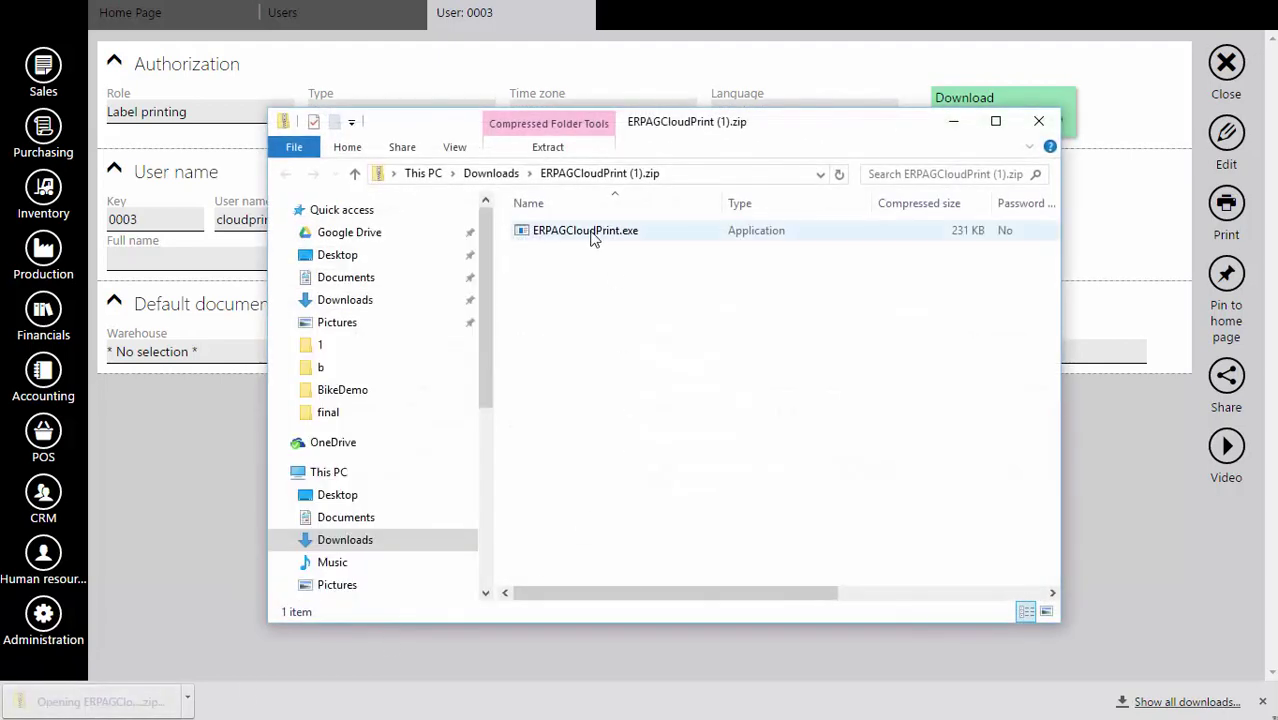
{"action": "double_click", "coordinate": [590, 231]}
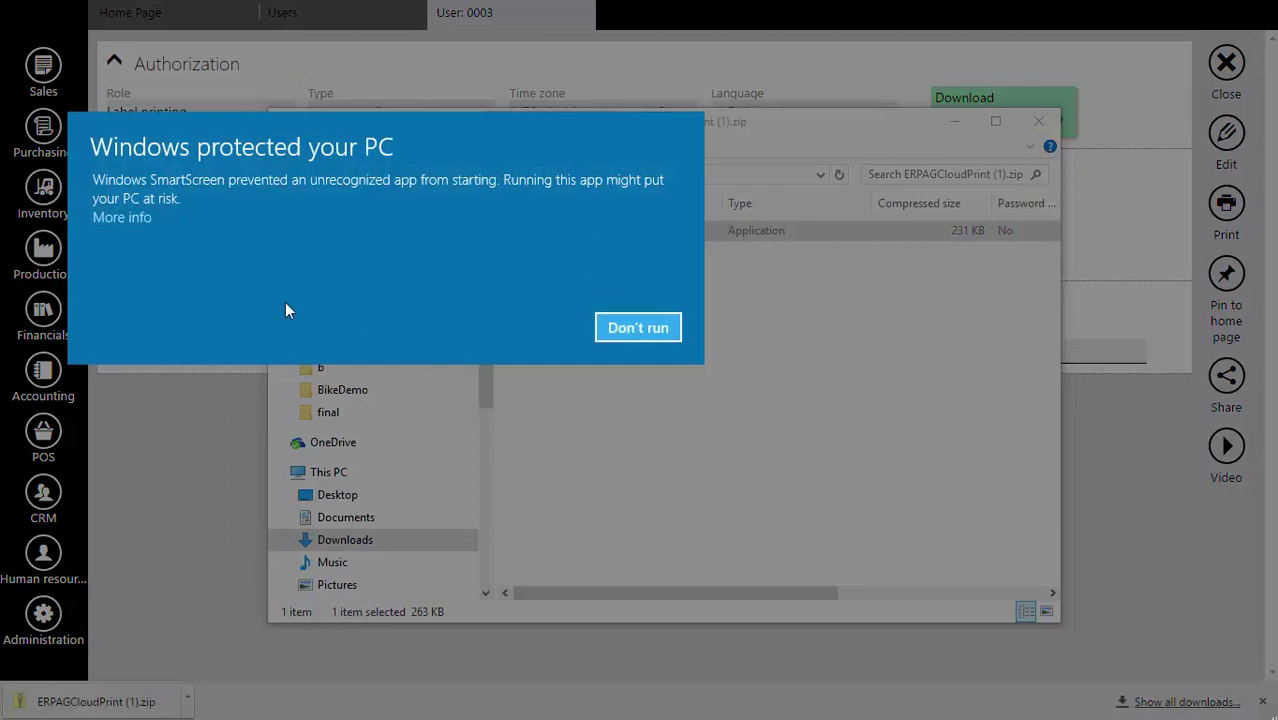
{"action": "left_click", "coordinate": [118, 219]}
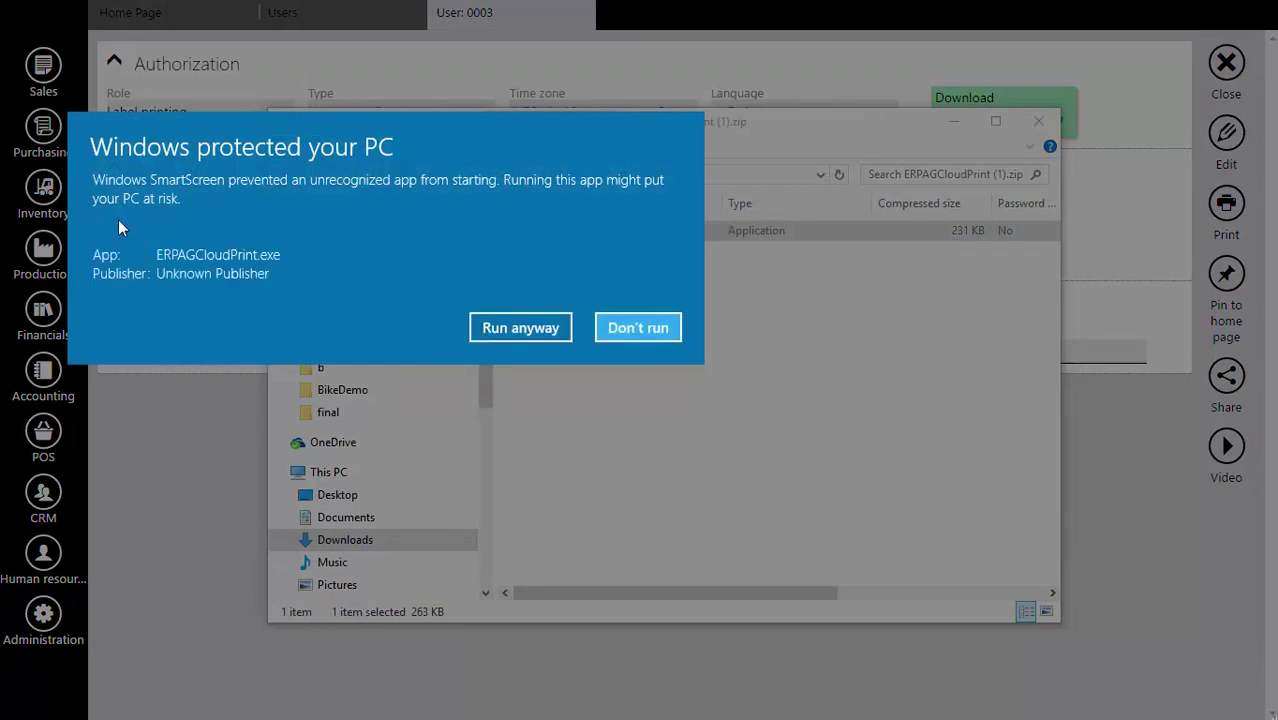
{"action": "left_click", "coordinate": [513, 333]}
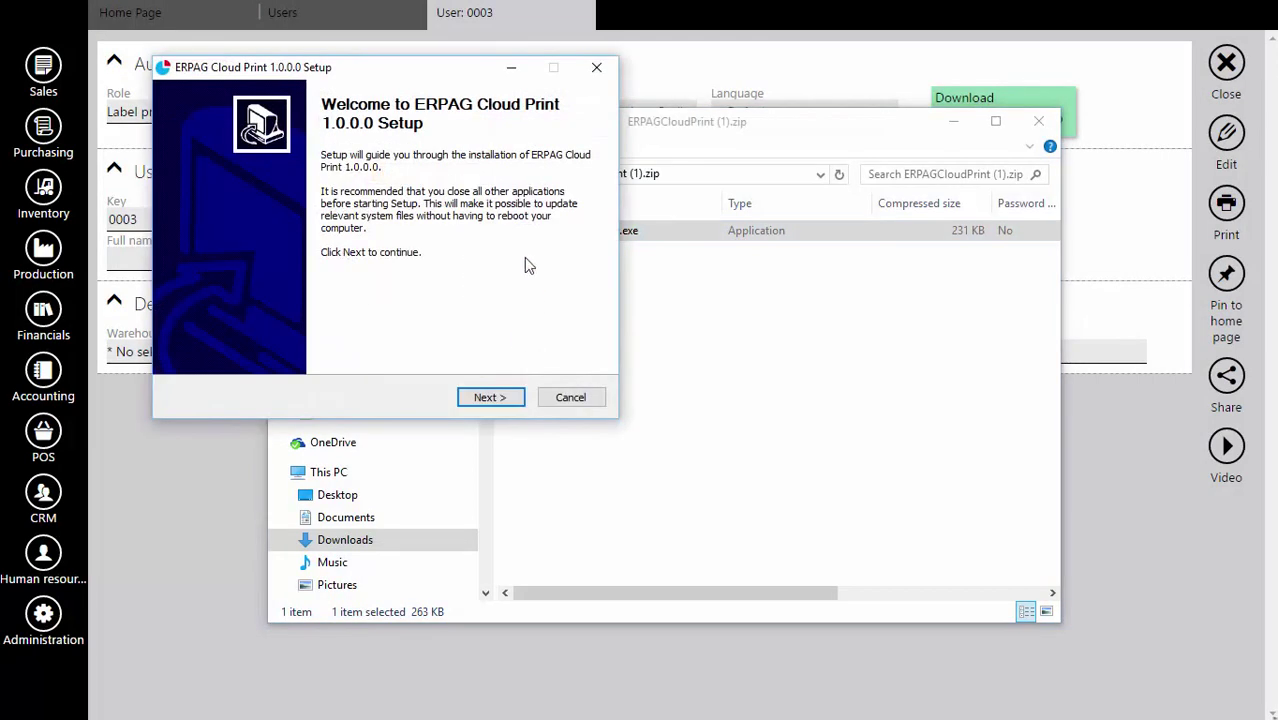
- Complete the setup wizard to install and start ERPAG Cloud Print 1.0.0.0
{"action": "left_click", "coordinate": [495, 399]}
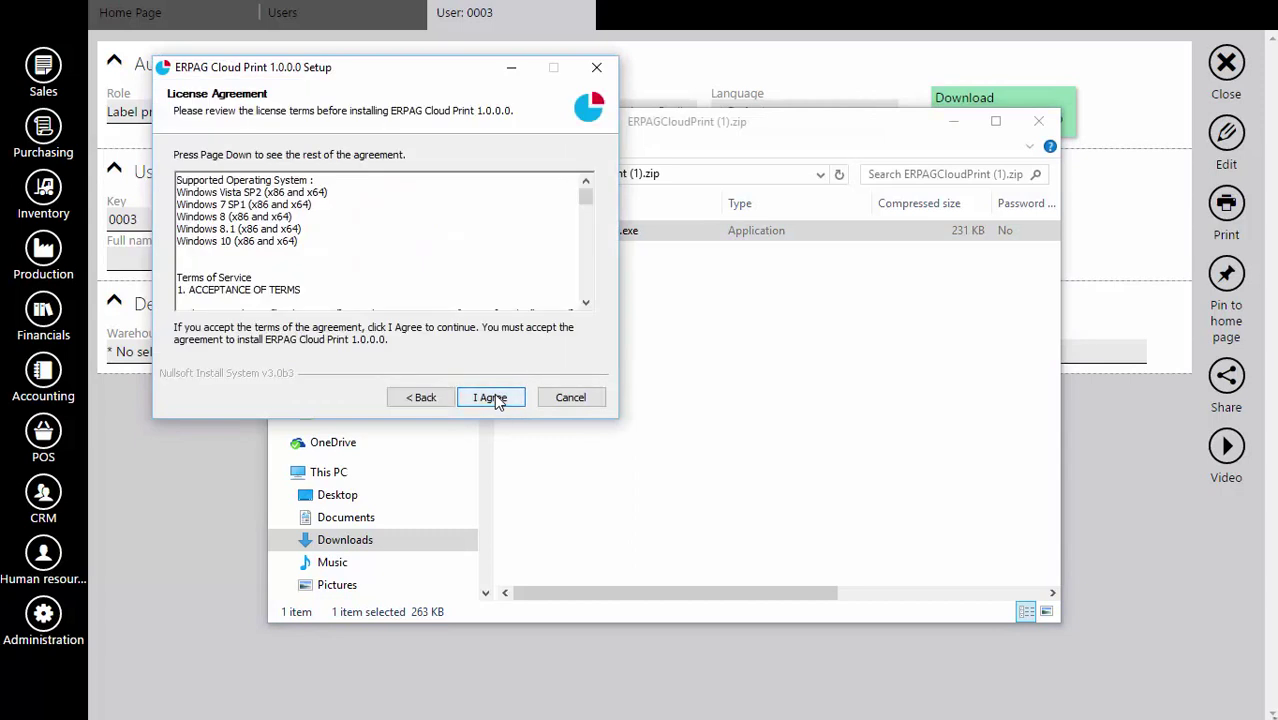
{"action": "left_click", "coordinate": [497, 399]}
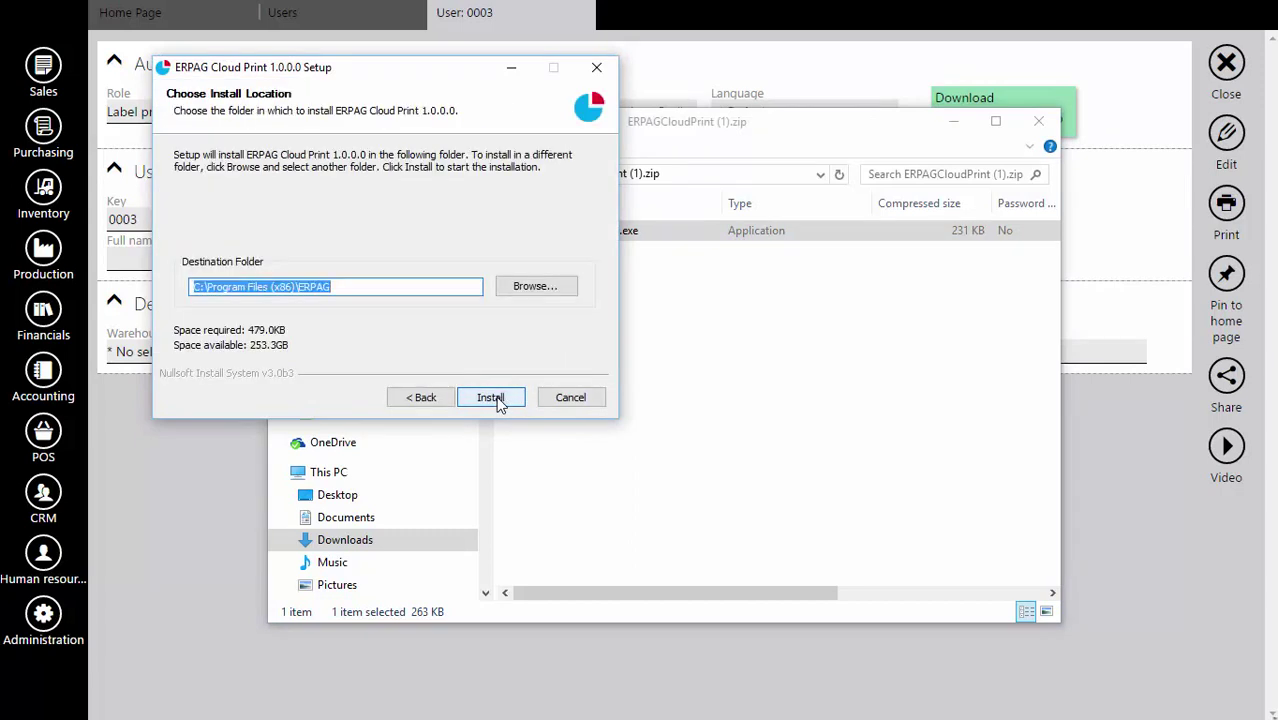
{"action": "left_click", "coordinate": [495, 399]}
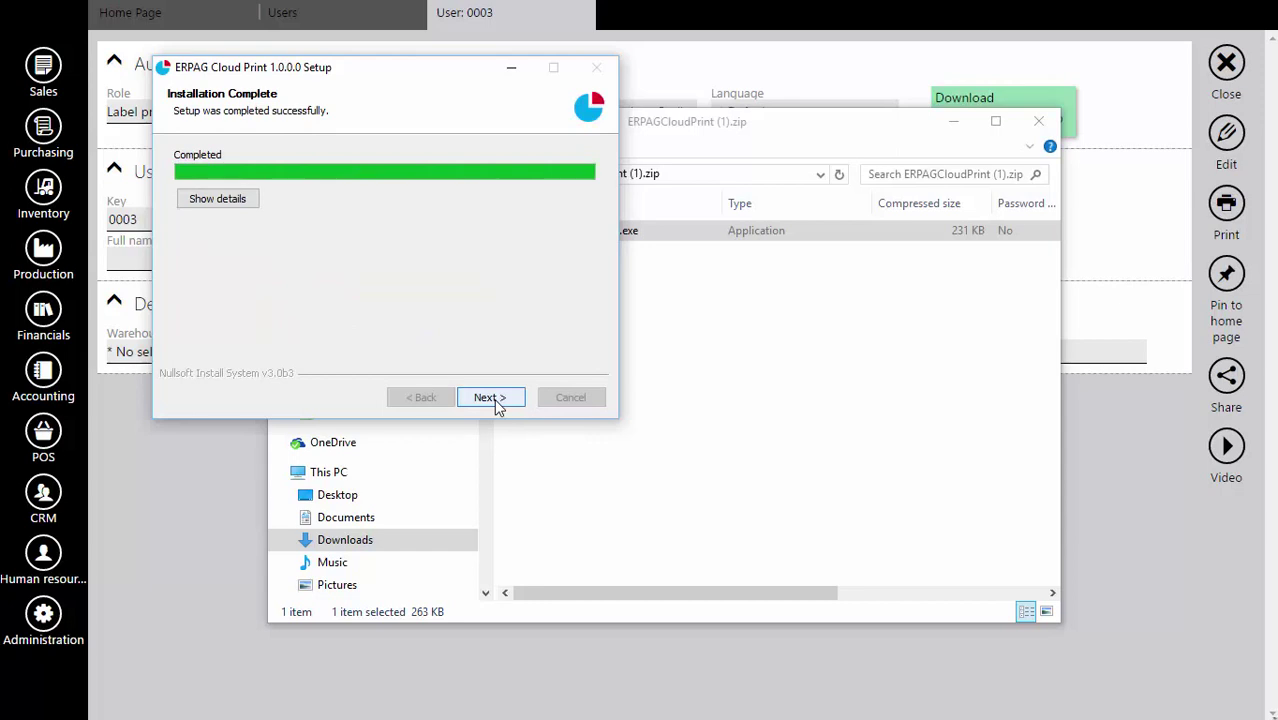
{"action": "left_click", "coordinate": [487, 398]}
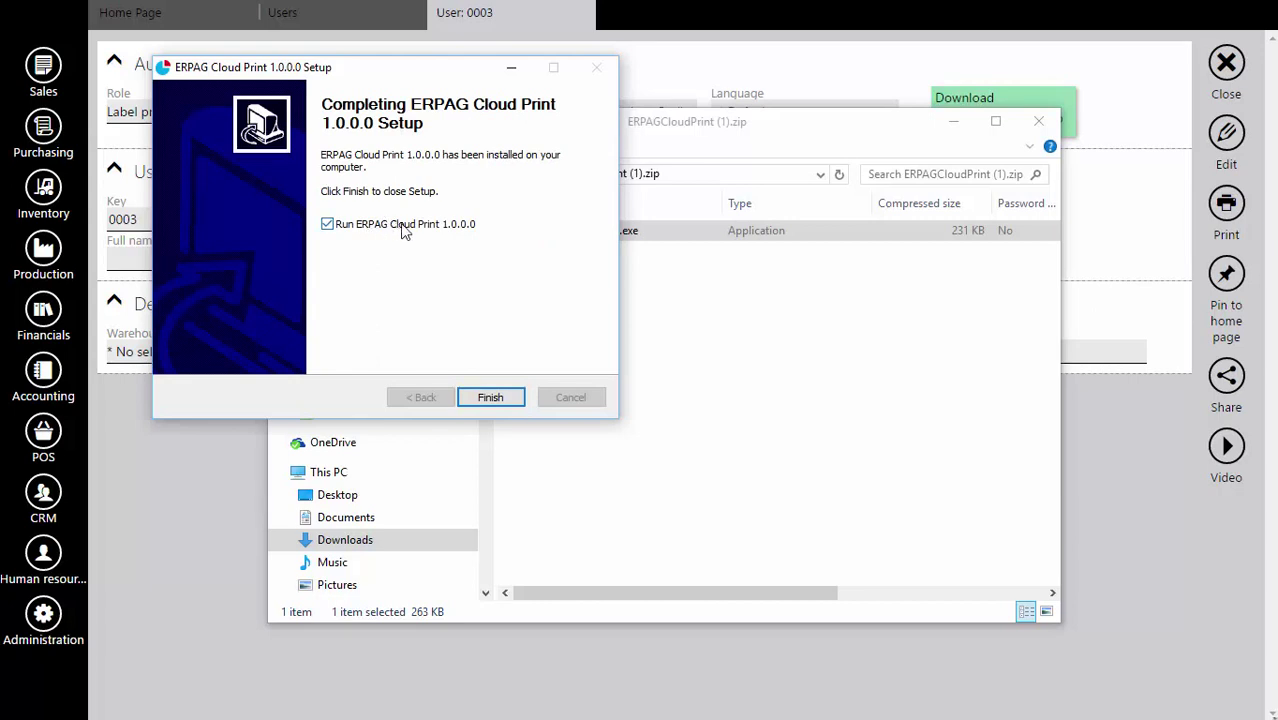
{"action": "left_click", "coordinate": [490, 400]}
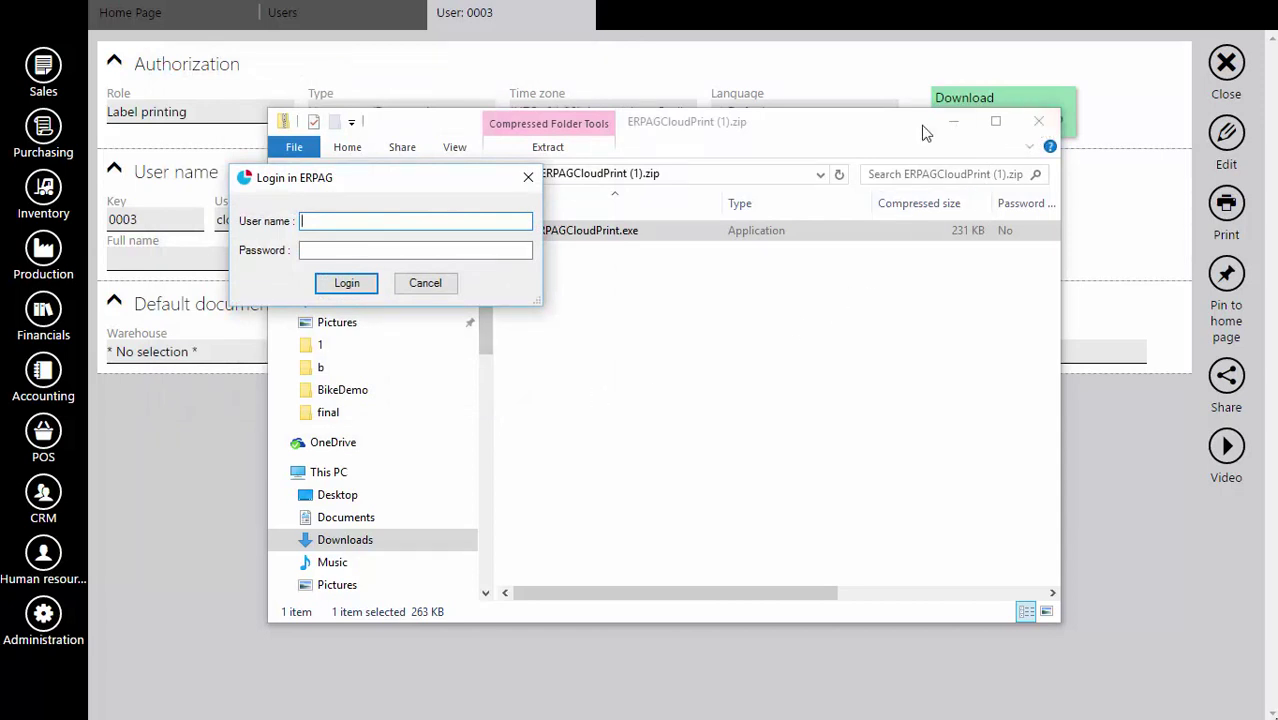
- Log ERPAG Cloud Print in as the 'cloudprint' user with its password
{"action": "left_click", "coordinate": [1039, 121]}
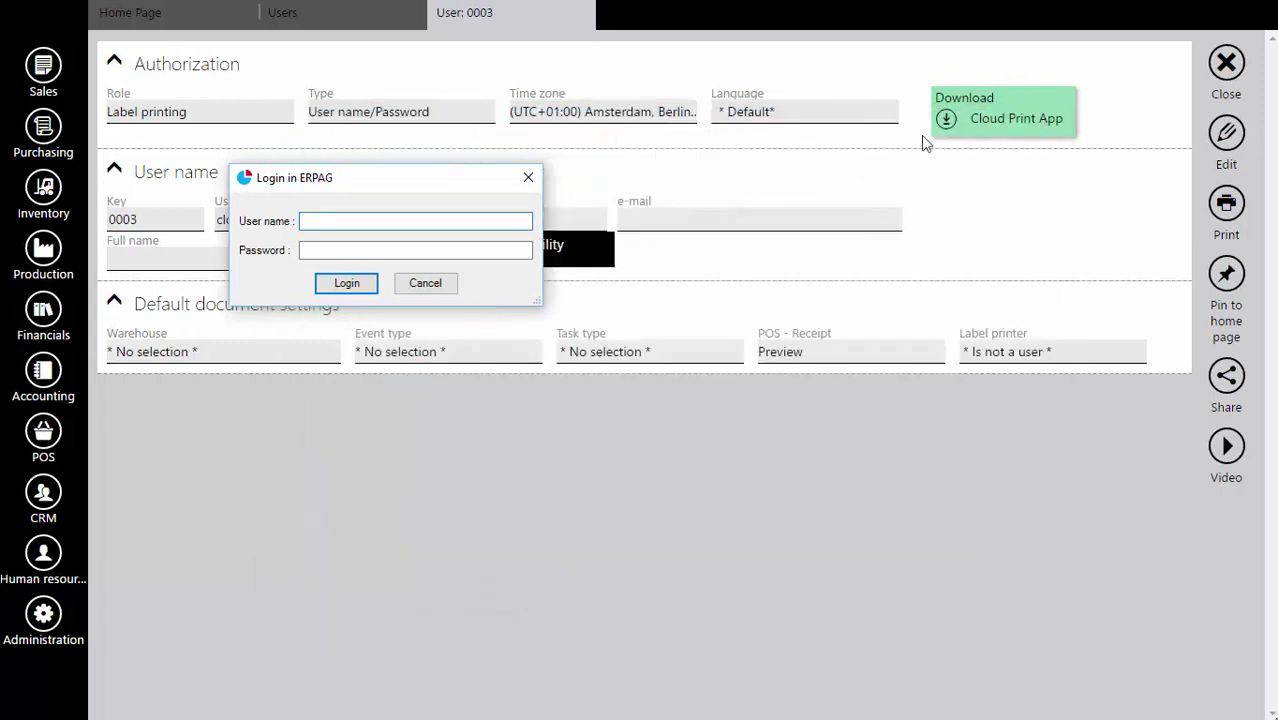
{"action": "left_click_drag", "start_coordinate": [395, 187], "coordinate": [455, 341]}
{"action": "type", "text": "cloudprin"}
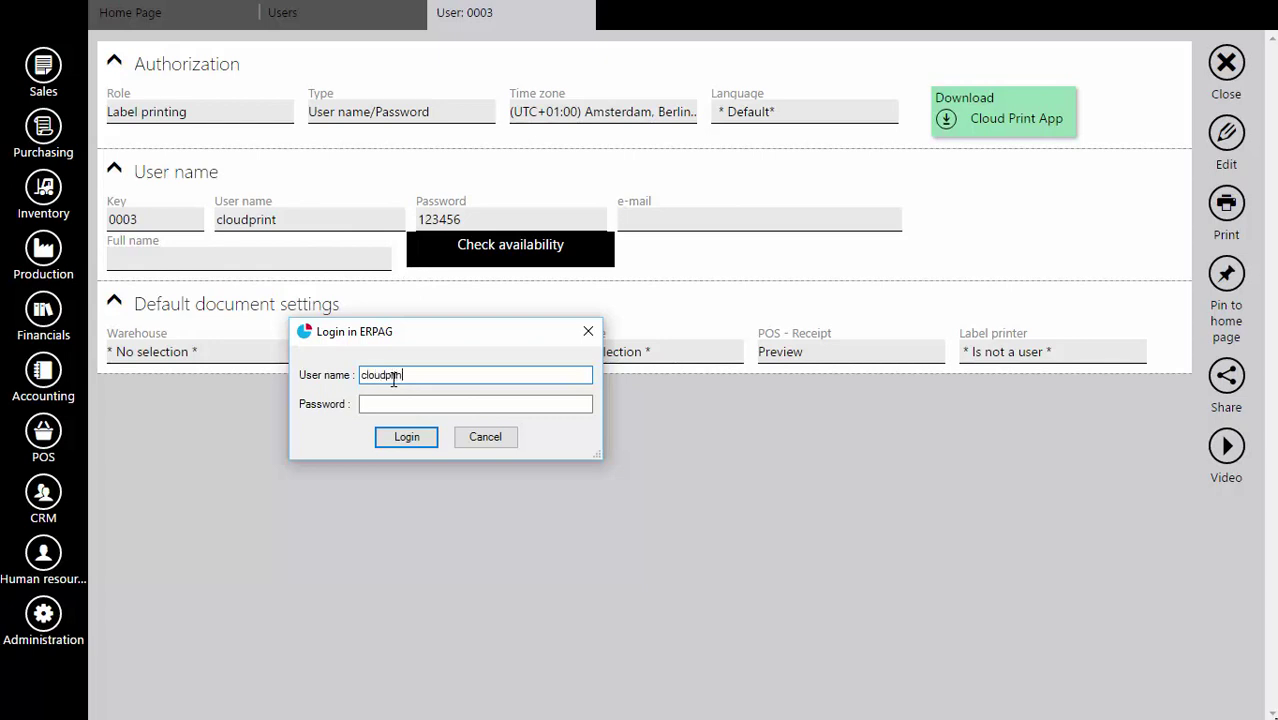
{"action": "type", "text": "t"}
{"action": "key", "text": "Tab"}
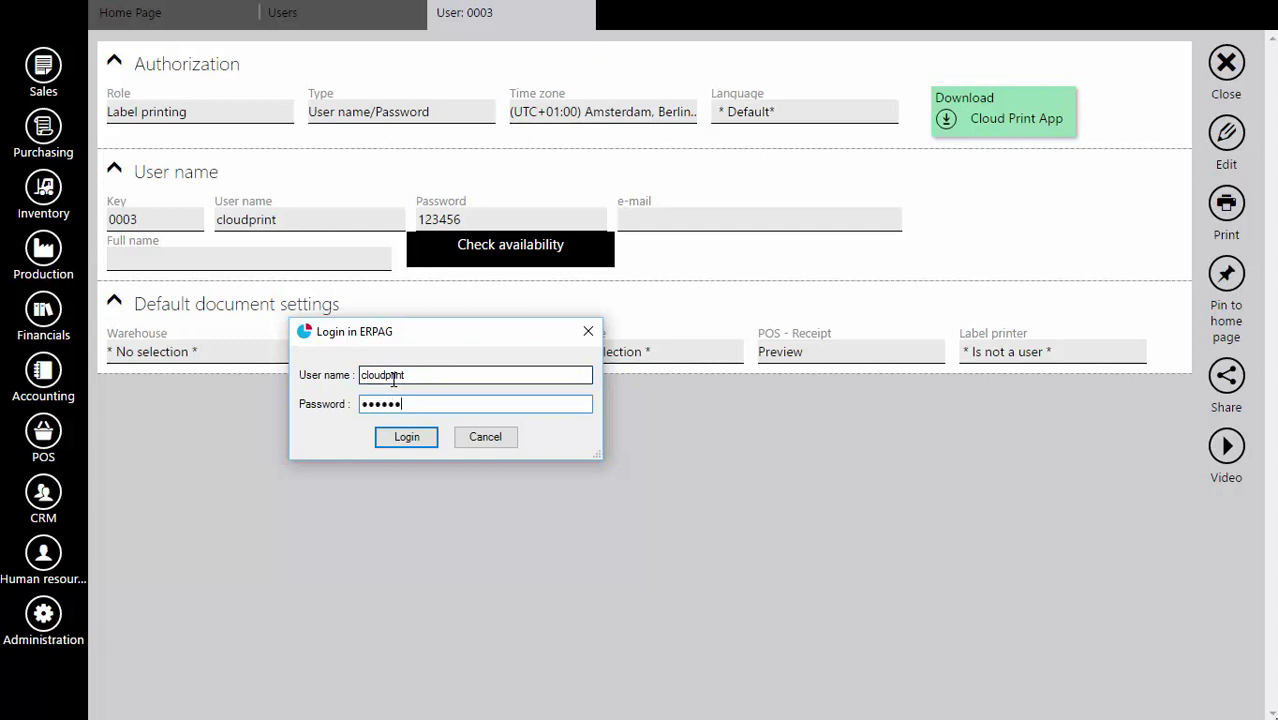
{"action": "left_click", "coordinate": [406, 437]}
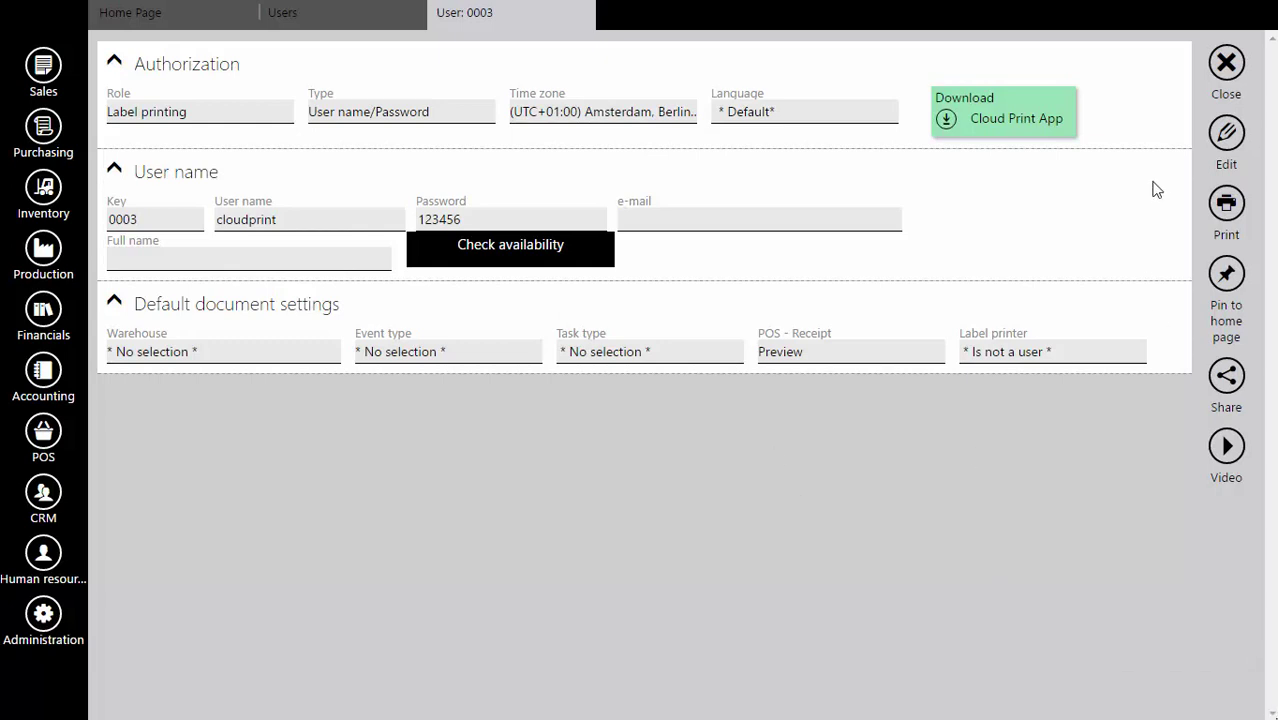
- Save cloudprint as the Admin user's label printer and return to the Home Page
{"action": "left_click", "coordinate": [1227, 65]}
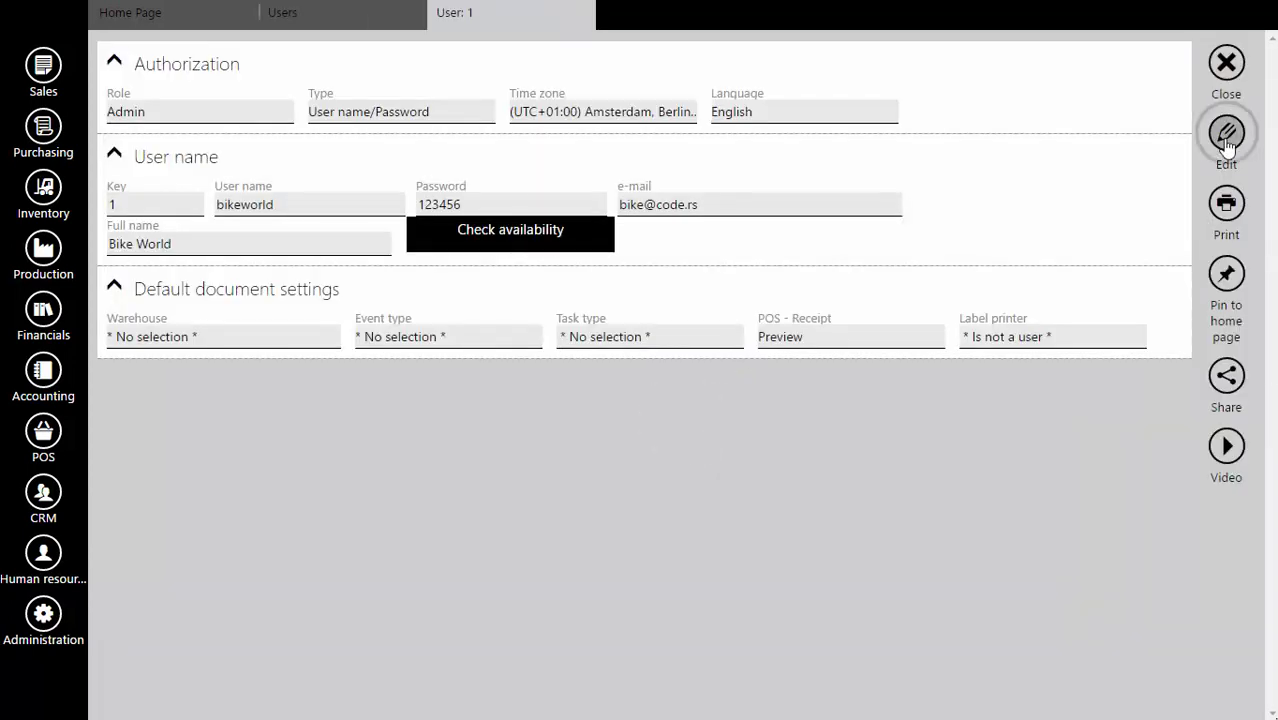
{"action": "left_click", "coordinate": [1228, 142]}
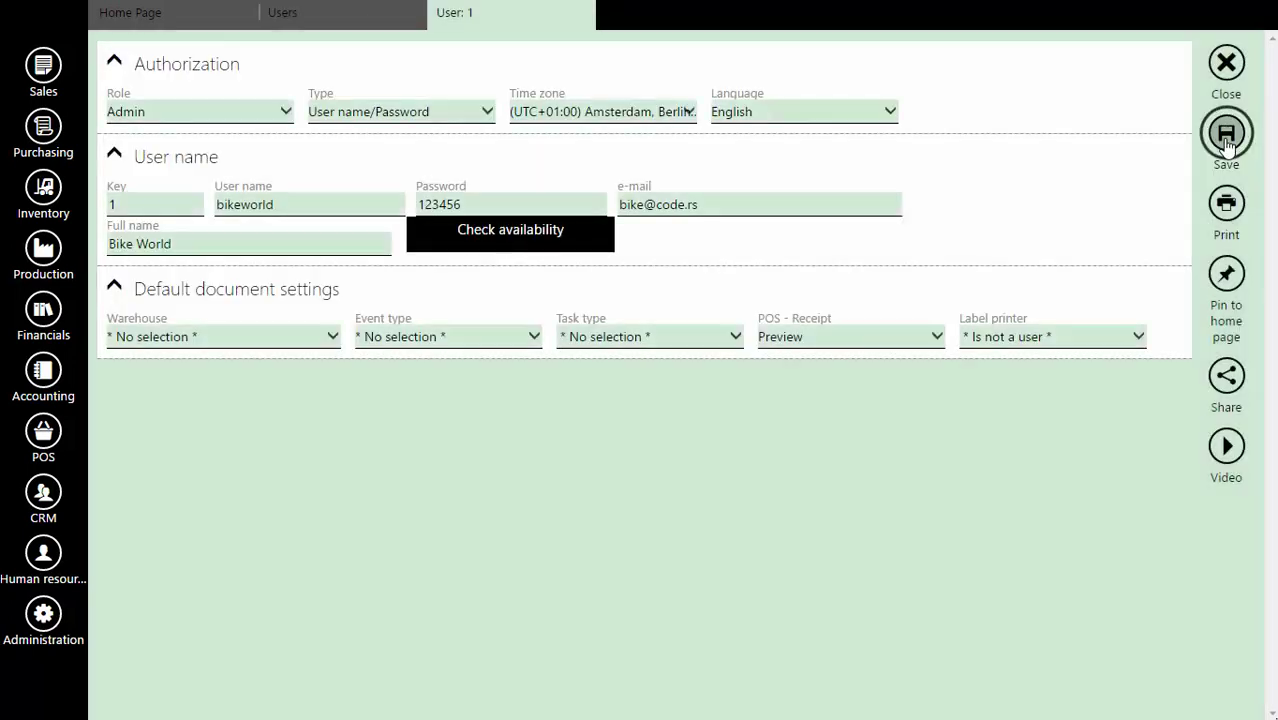
{"action": "left_click", "coordinate": [1018, 340]}
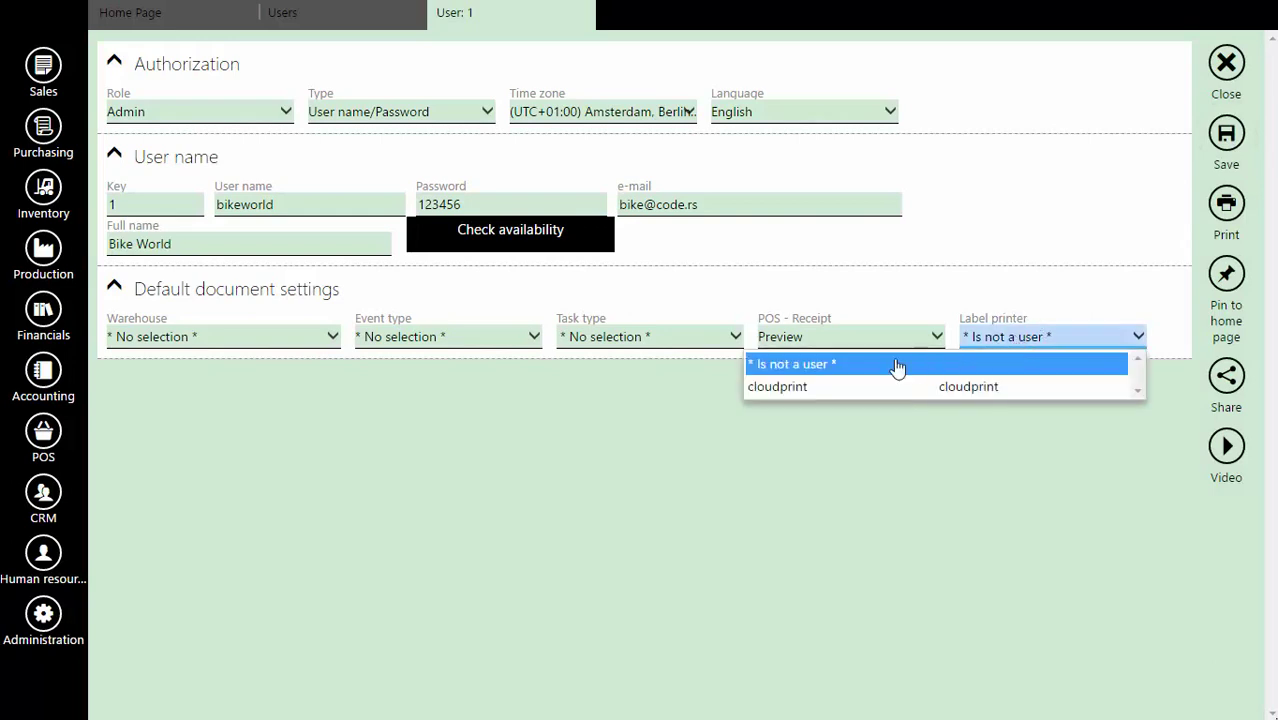
{"action": "left_click", "coordinate": [800, 390]}
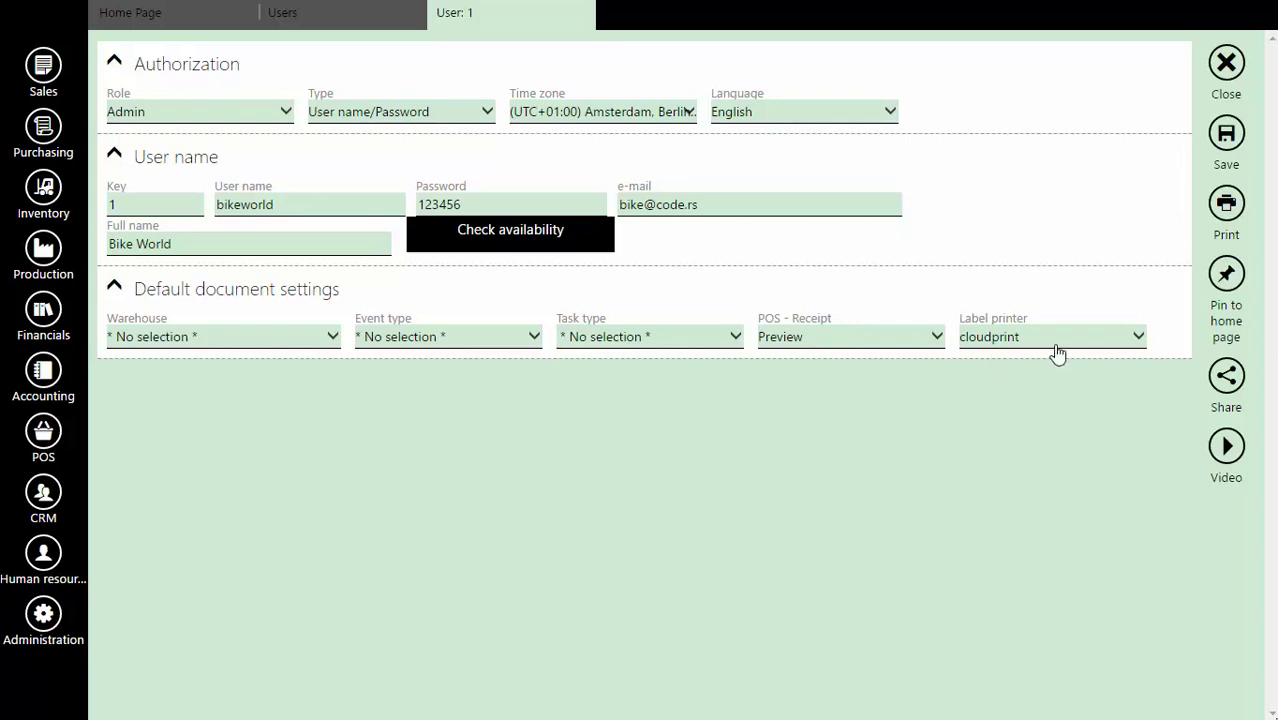
{"action": "left_click", "coordinate": [1236, 143]}
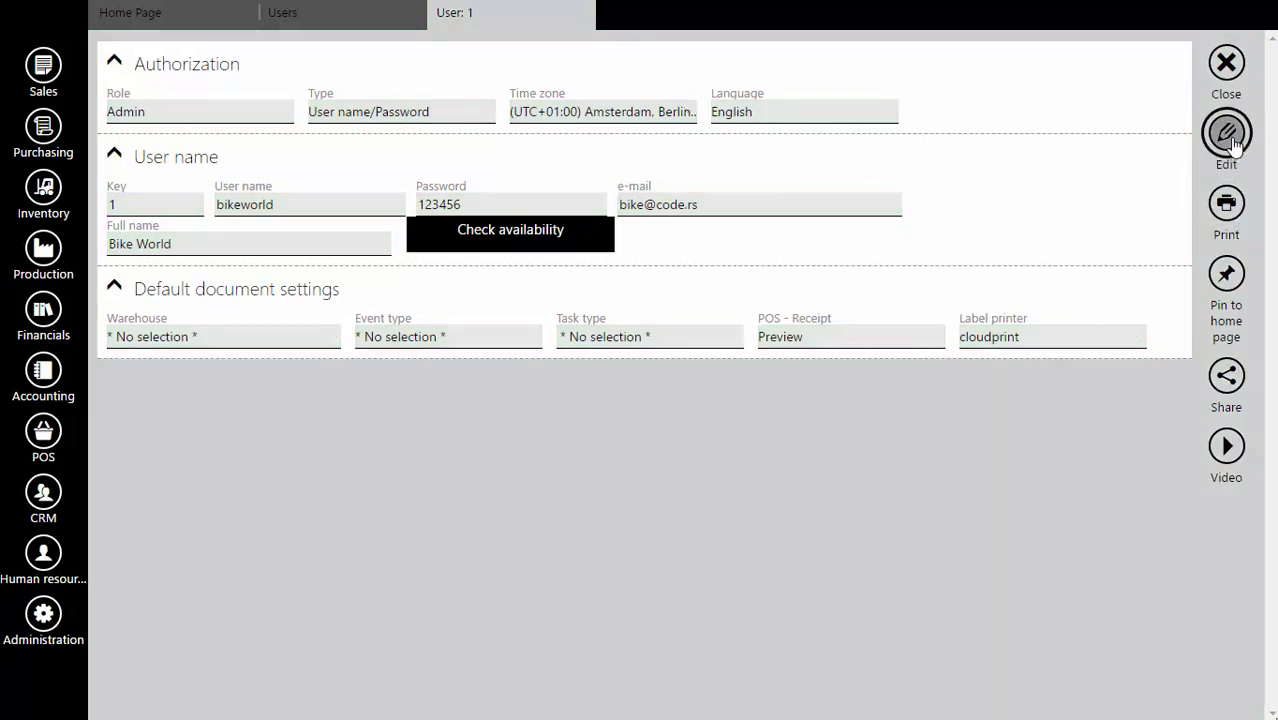
{"action": "left_click", "coordinate": [1230, 66]}
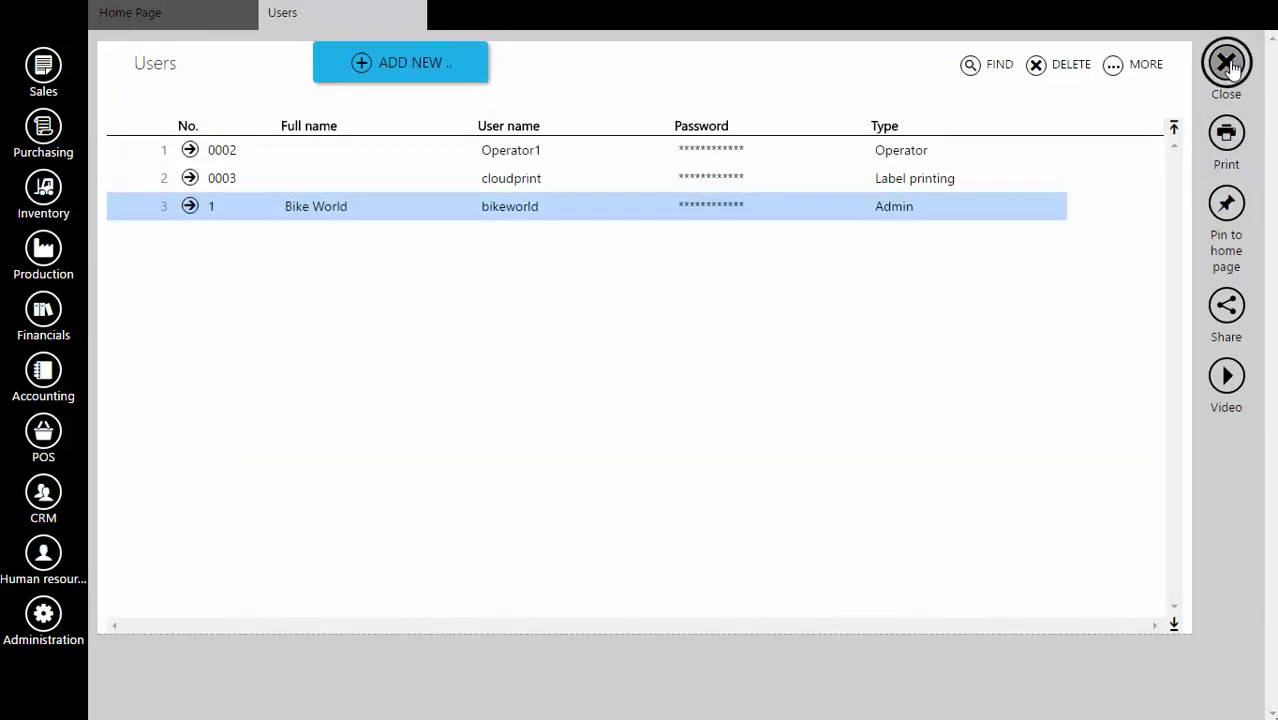
{"action": "left_click", "coordinate": [1228, 64]}
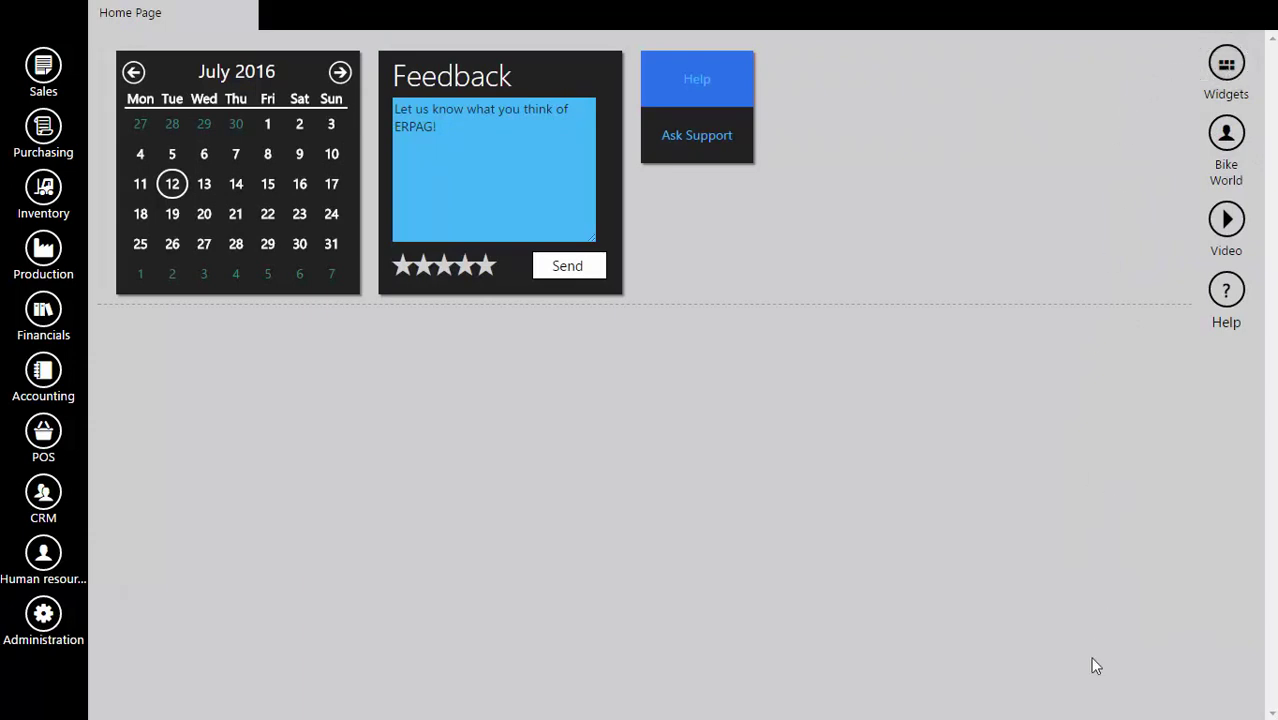
- Choose ZDesigner GK420 as the printer in the Cloud Print tray app's Settings
{"action": "left_click", "coordinate": [1072, 719]}
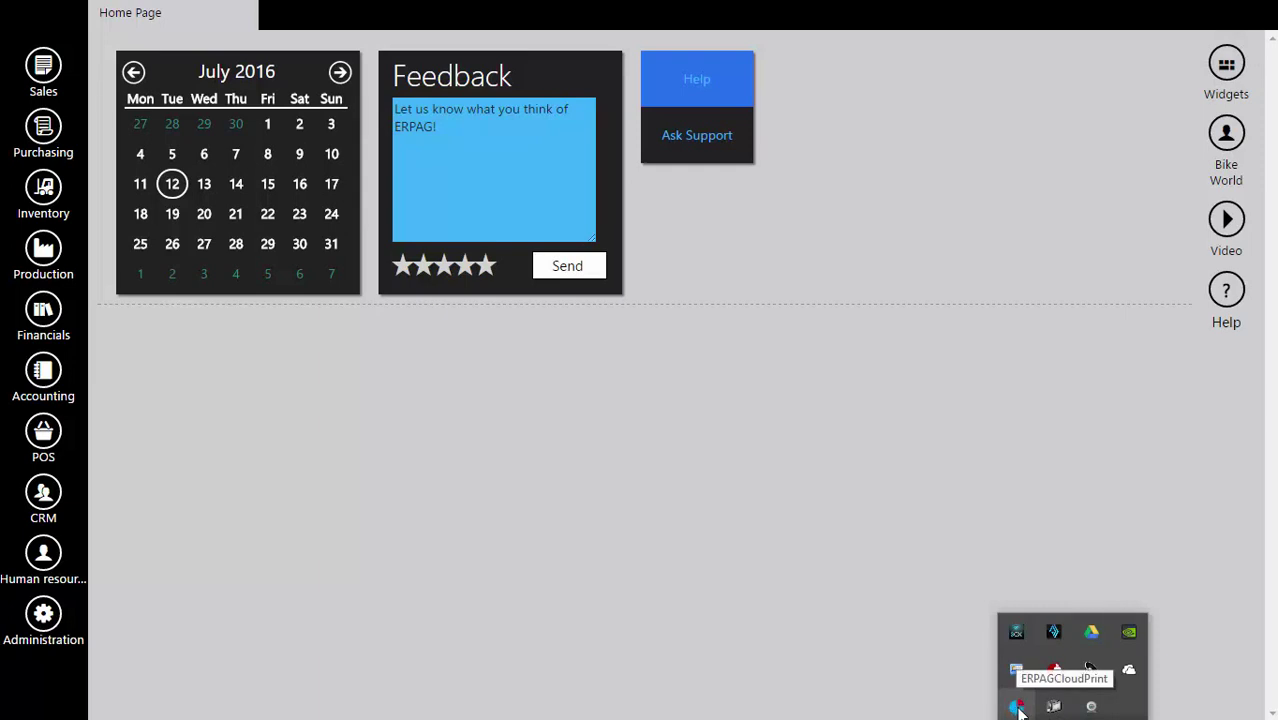
{"action": "right_click", "coordinate": [1018, 709]}
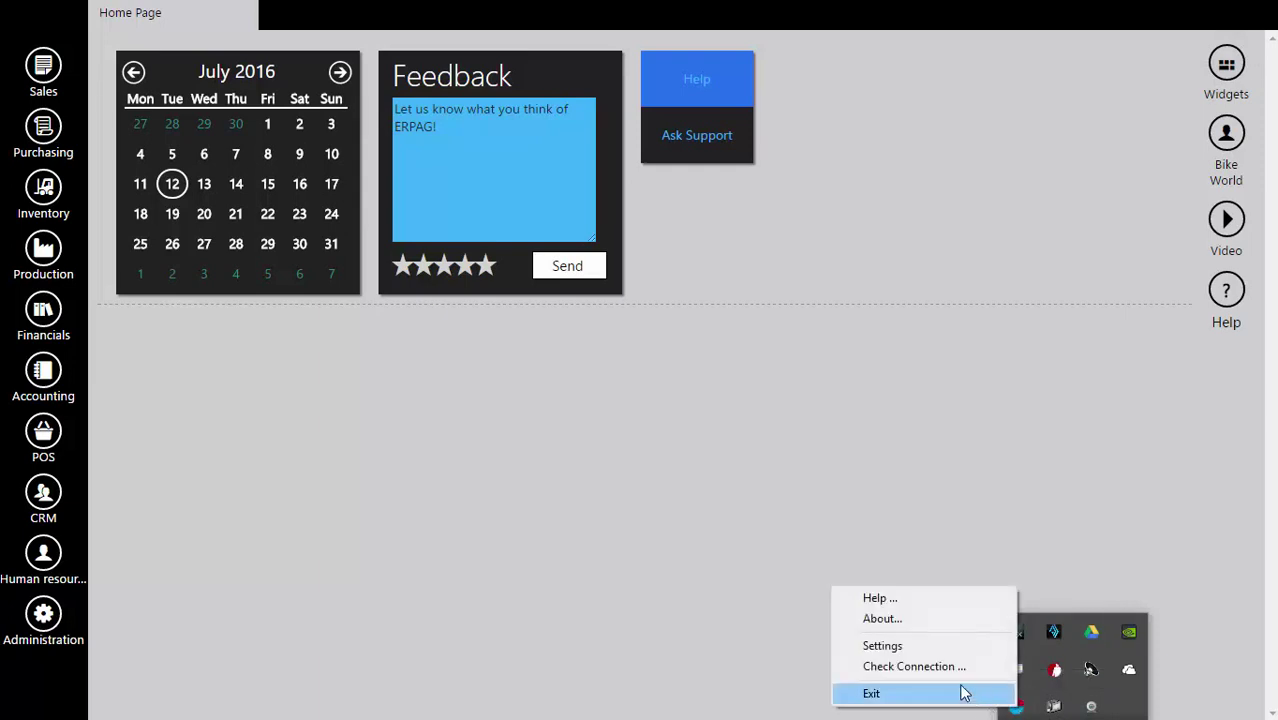
{"action": "left_click", "coordinate": [902, 647]}
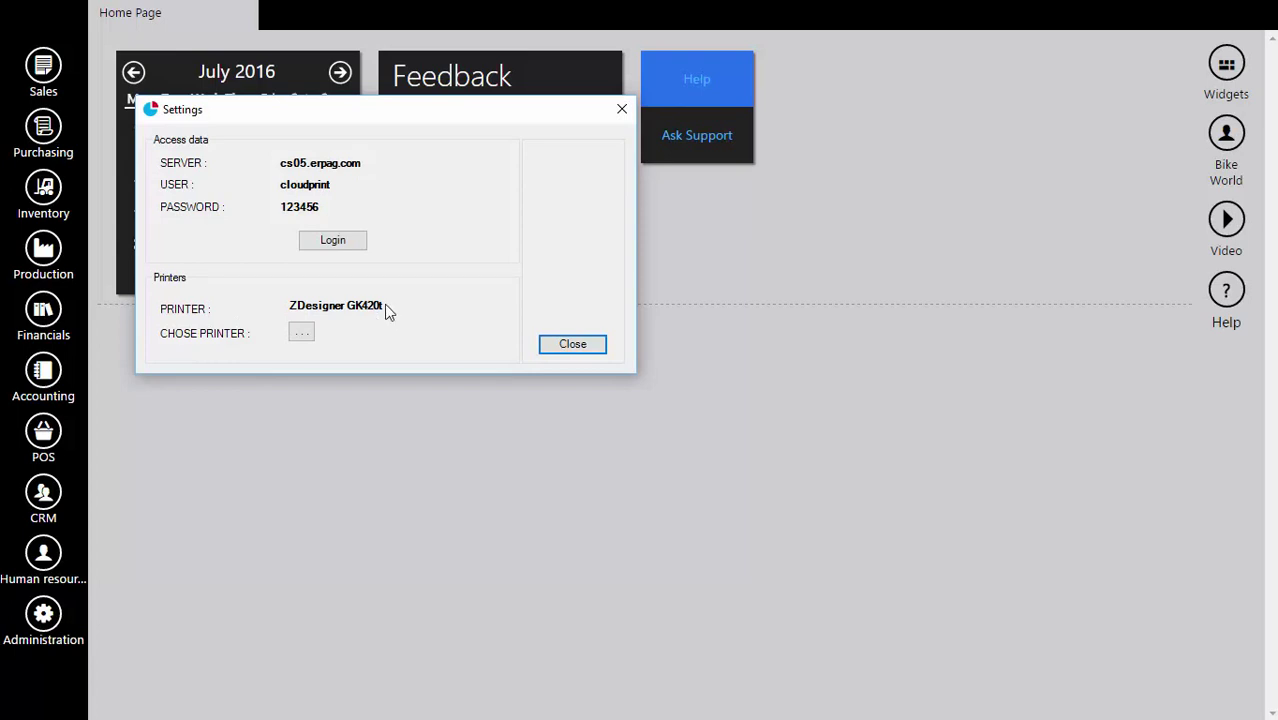
{"action": "left_click", "coordinate": [303, 336]}
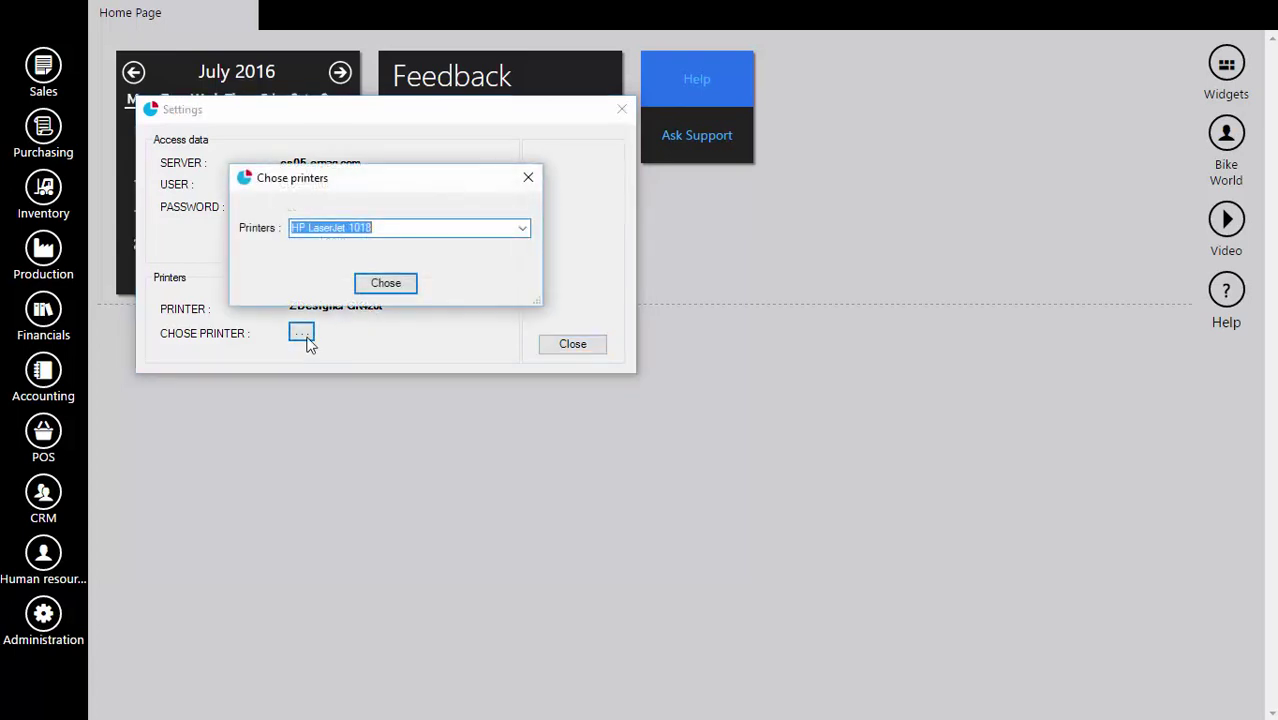
{"action": "left_click", "coordinate": [522, 229]}
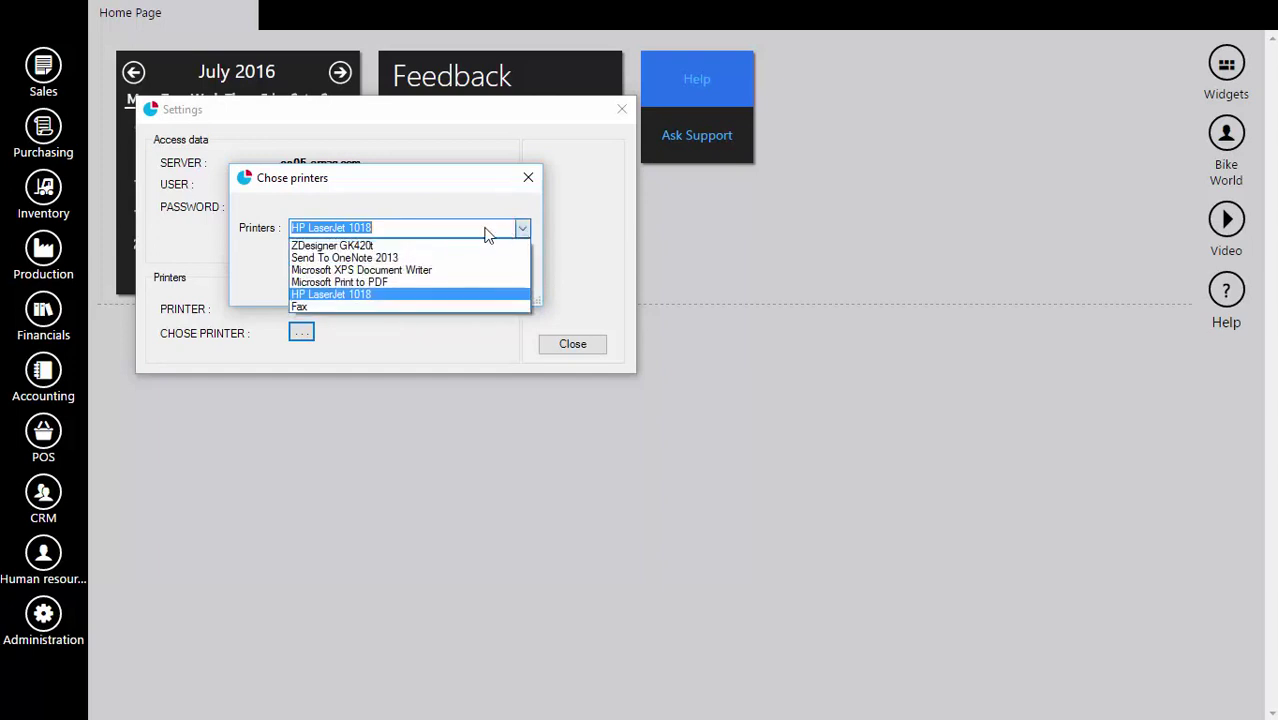
{"action": "left_click", "coordinate": [360, 246]}
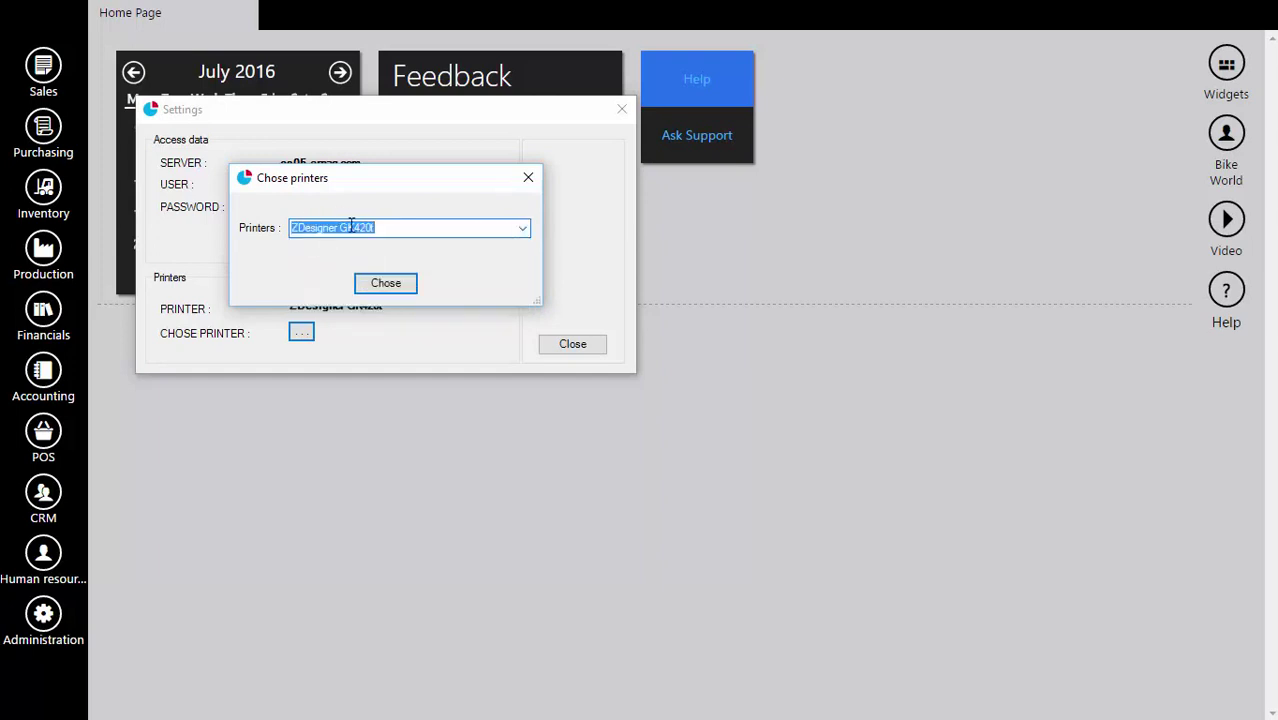
{"action": "left_click", "coordinate": [383, 285]}
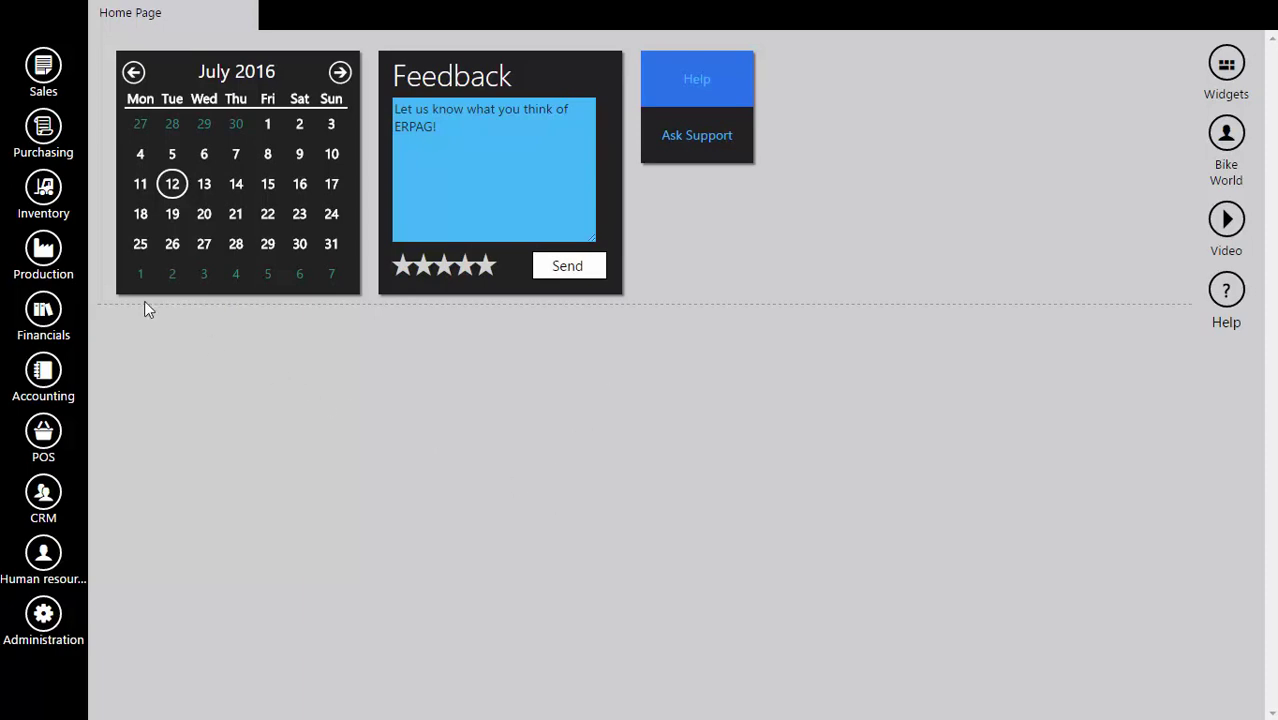
- Go to Purchasing > Supplier Invoices to start new supplier invoice 000006
{"action": "left_click", "coordinate": [44, 128]}
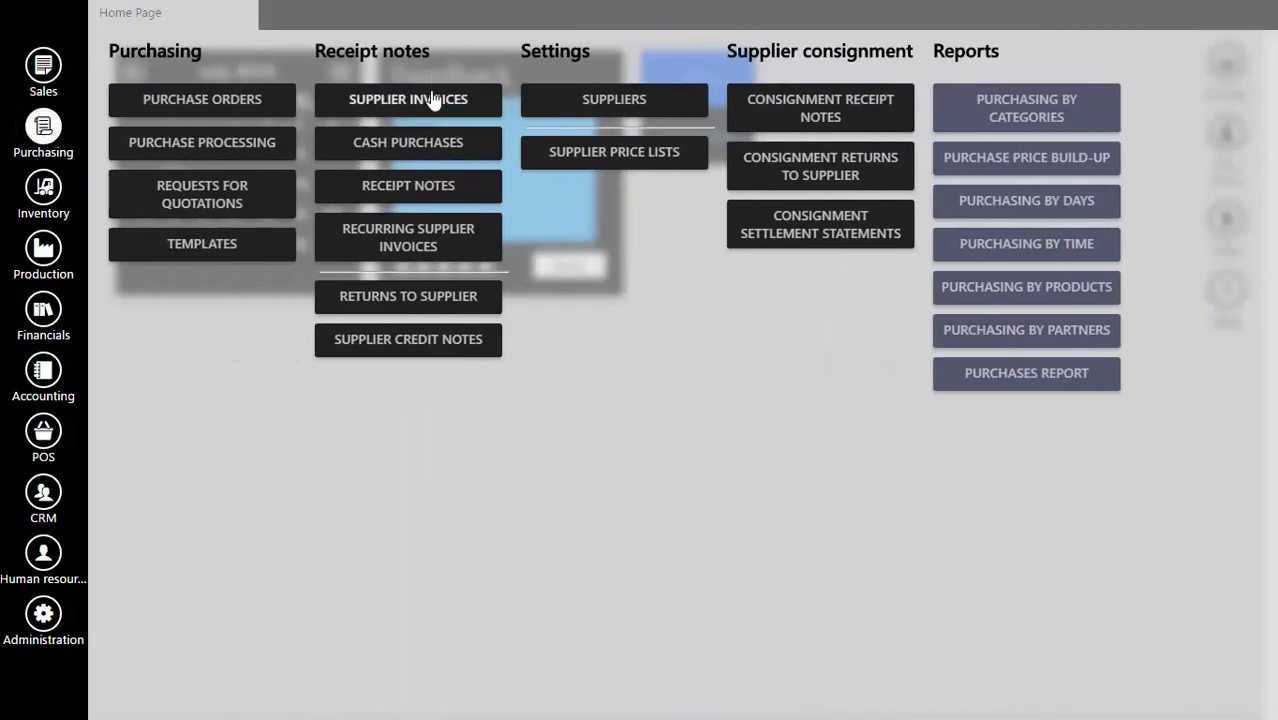
{"action": "left_click", "coordinate": [431, 108]}
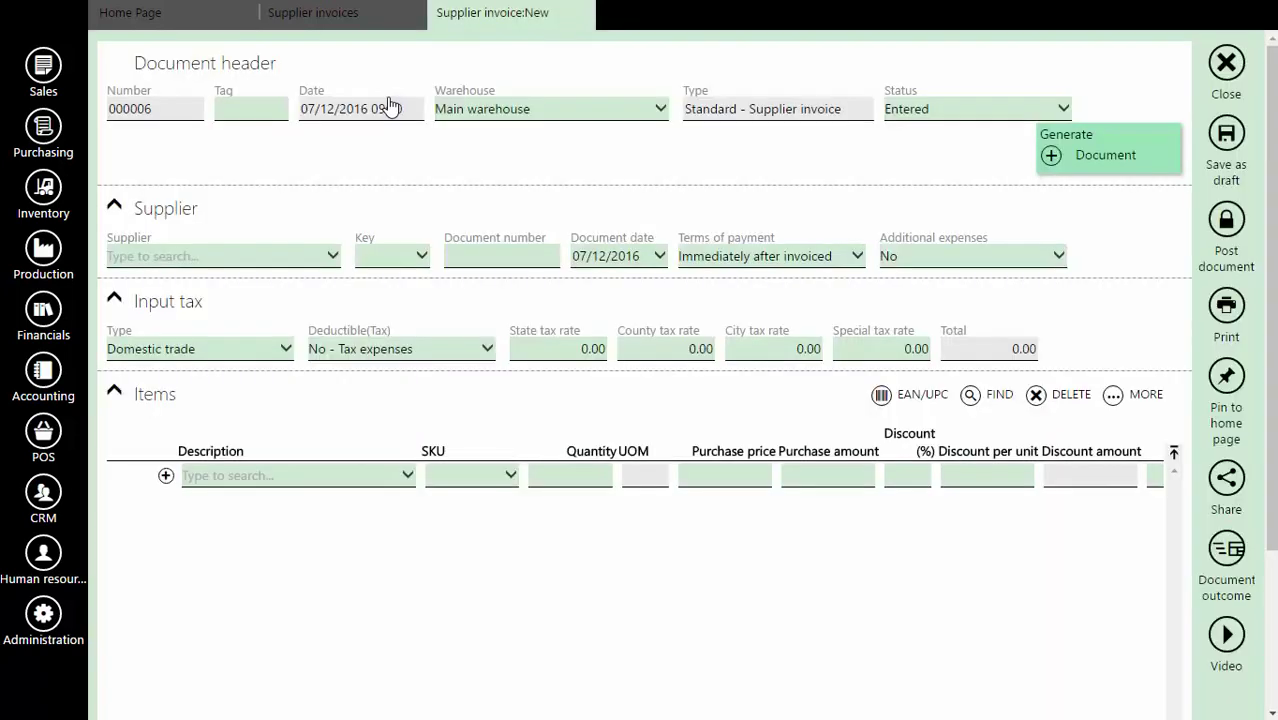
- Set the invoice supplier to supplier 2 and document number to 2345235
{"action": "left_click", "coordinate": [189, 255]}
{"action": "left_click", "coordinate": [170, 323]}
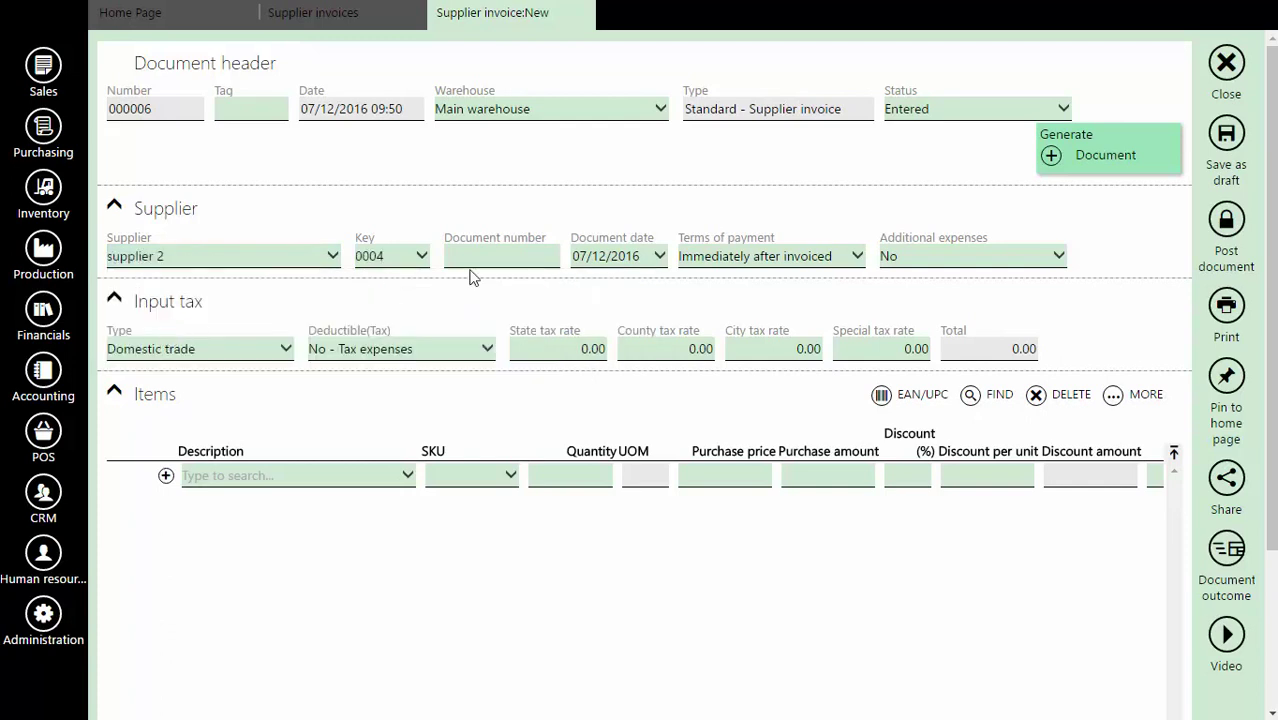
{"action": "left_click", "coordinate": [520, 253]}
{"action": "type", "text": "2345235"}
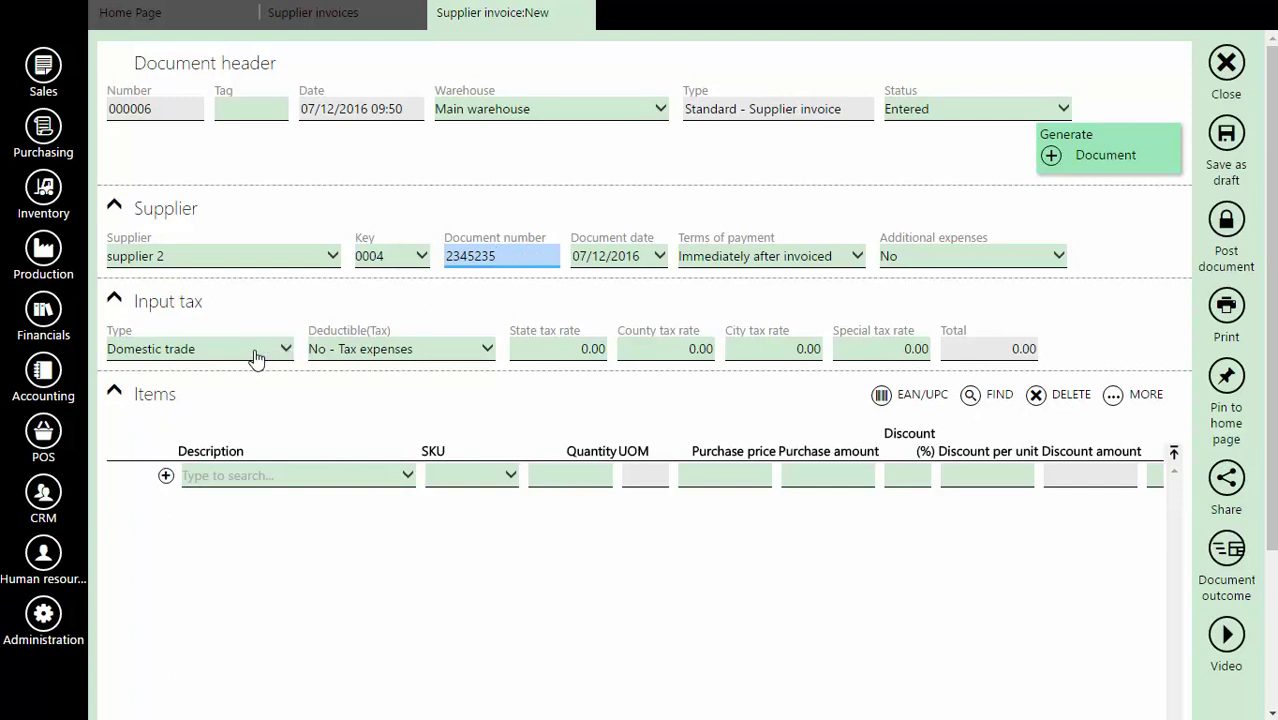
{"action": "left_click", "coordinate": [311, 476]}
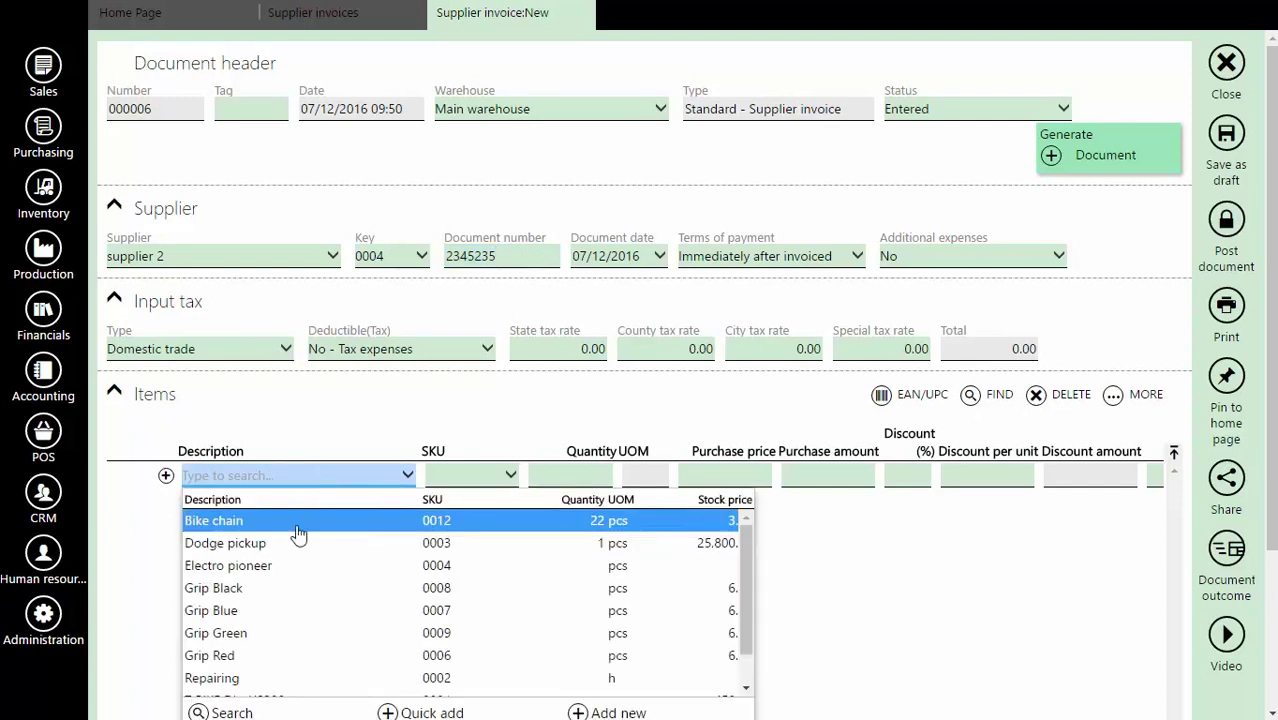
- Add Grip Black with quantity 3 and Grip Blue with quantity 2
{"action": "left_click", "coordinate": [268, 590]}
{"action": "type", "text": "3"}
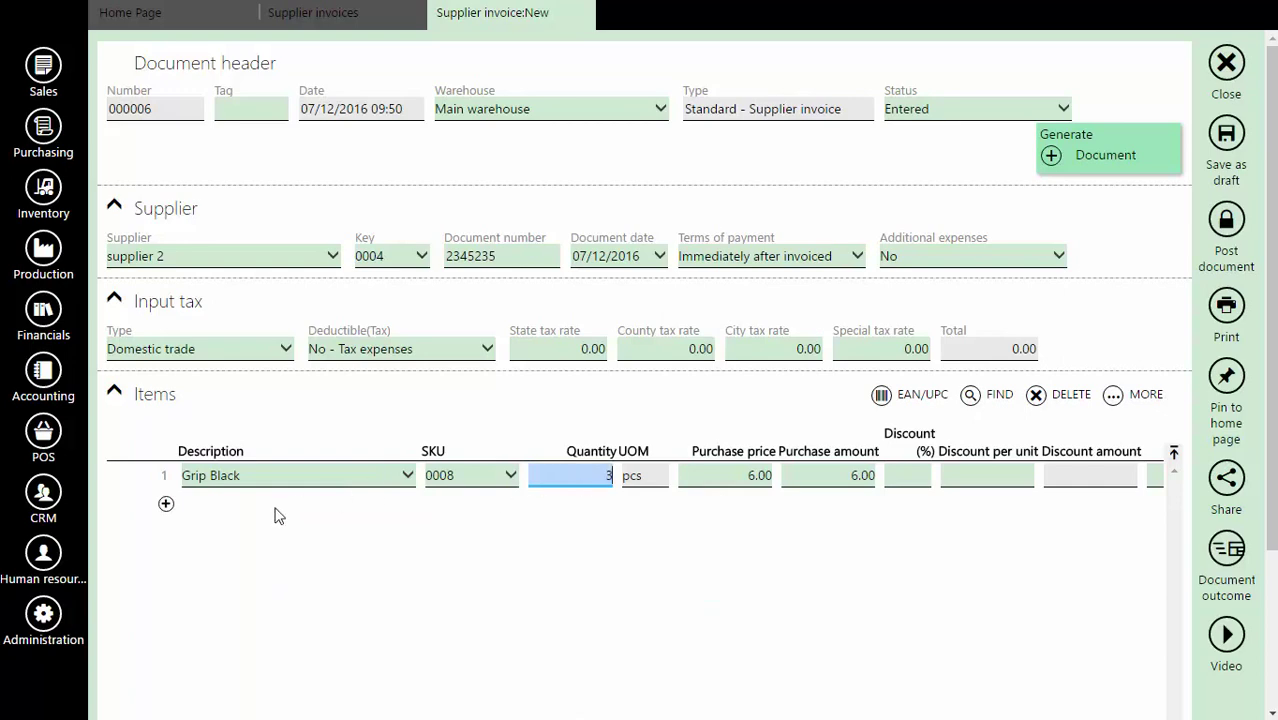
{"action": "left_click", "coordinate": [277, 504]}
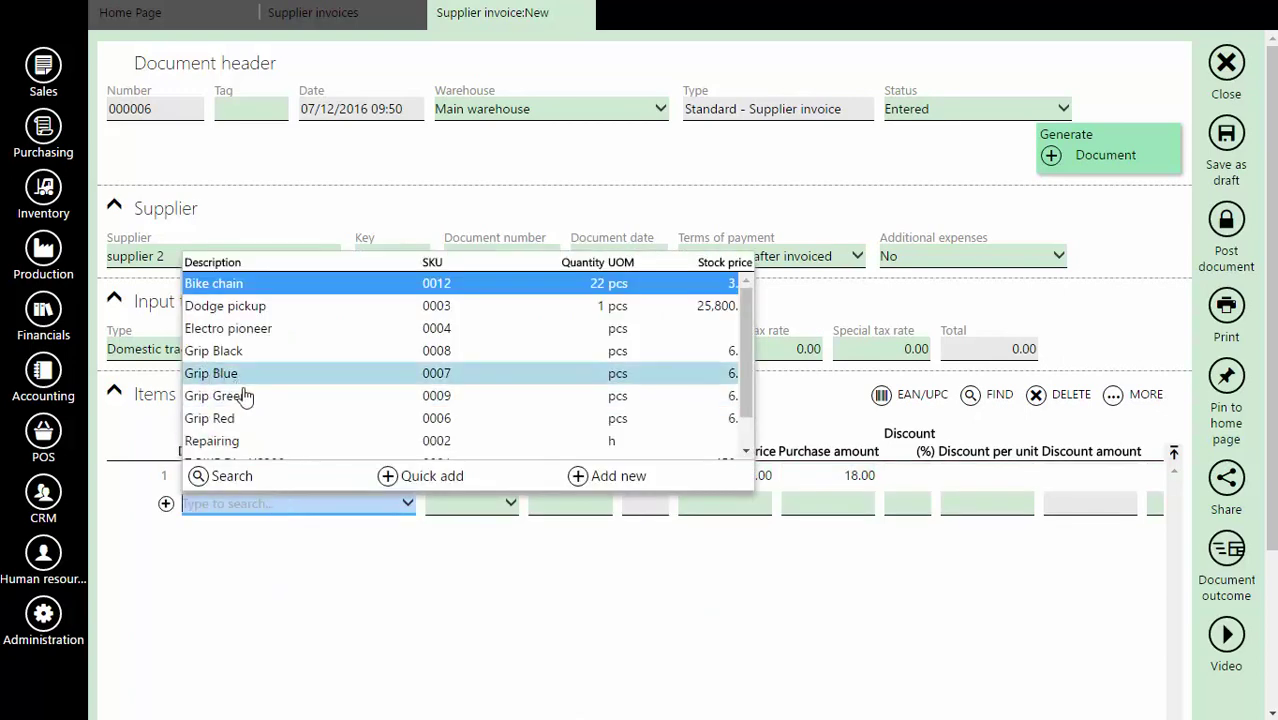
{"action": "left_click", "coordinate": [244, 381]}
{"action": "left_click", "coordinate": [601, 505]}
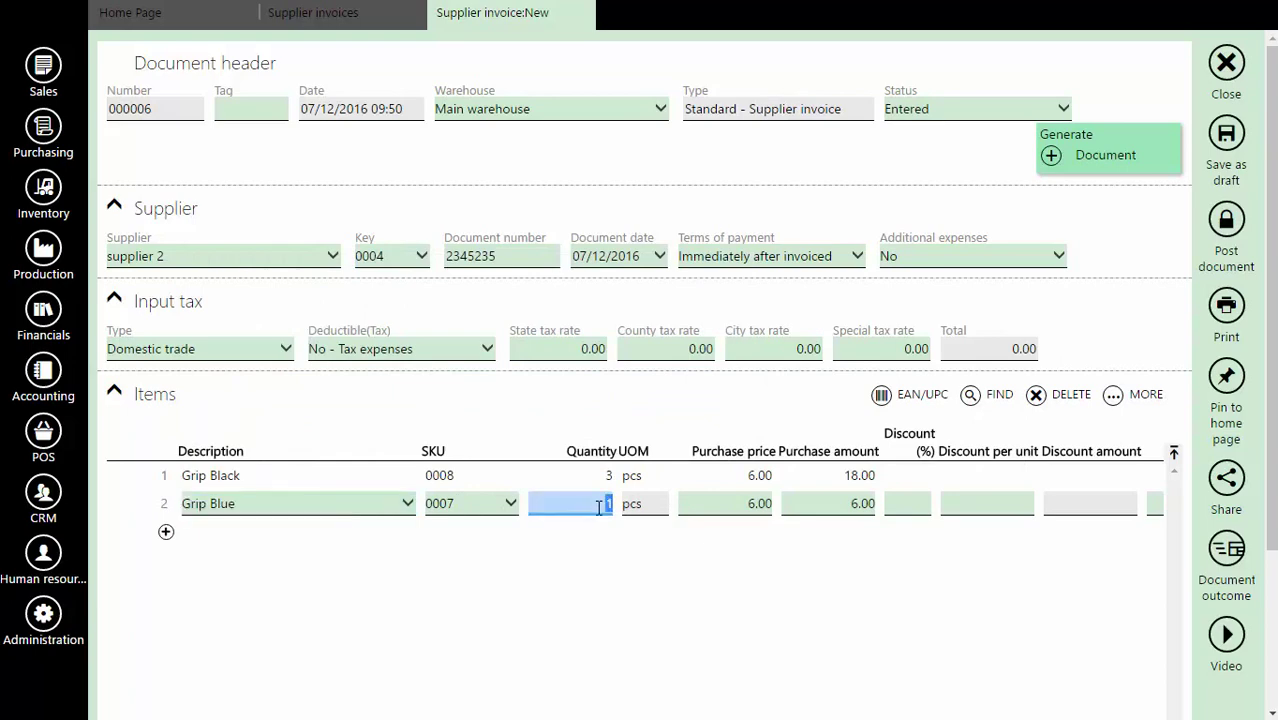
{"action": "type", "text": "2"}
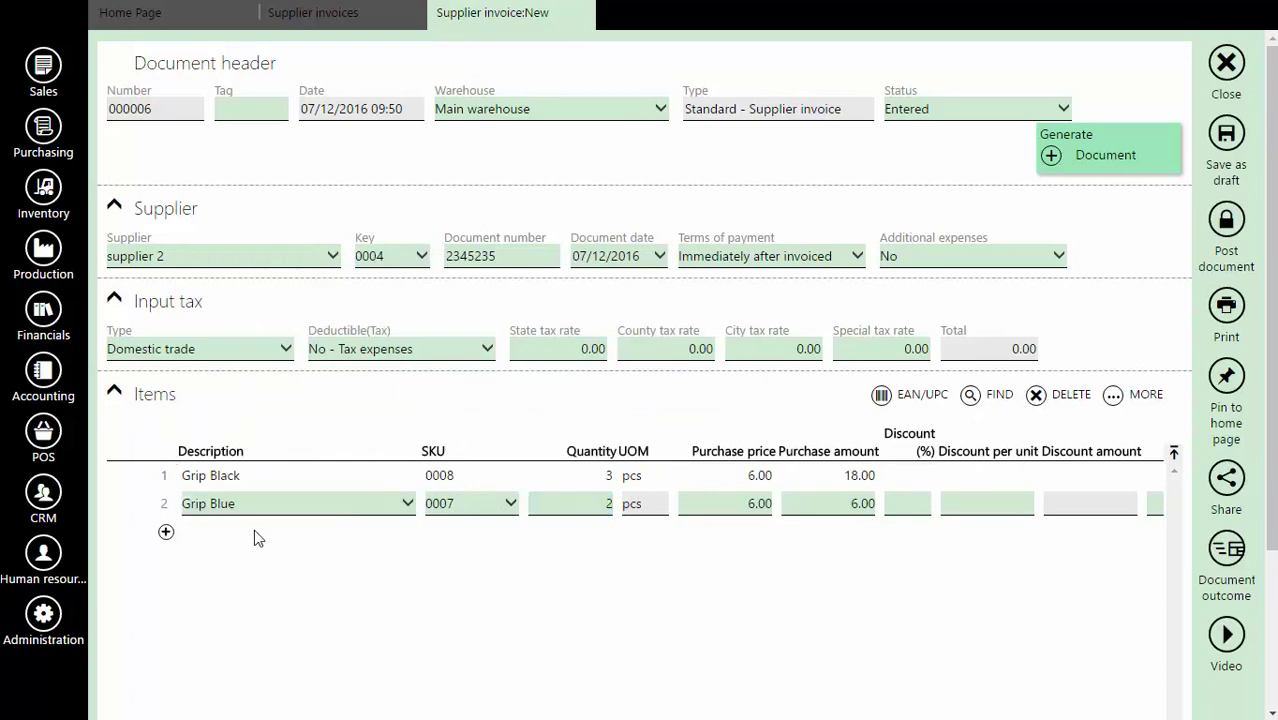
{"action": "left_click", "coordinate": [260, 533]}
- Add Grip Green with quantity 4 and Grip Red with quantity 6
{"action": "left_click", "coordinate": [215, 424]}
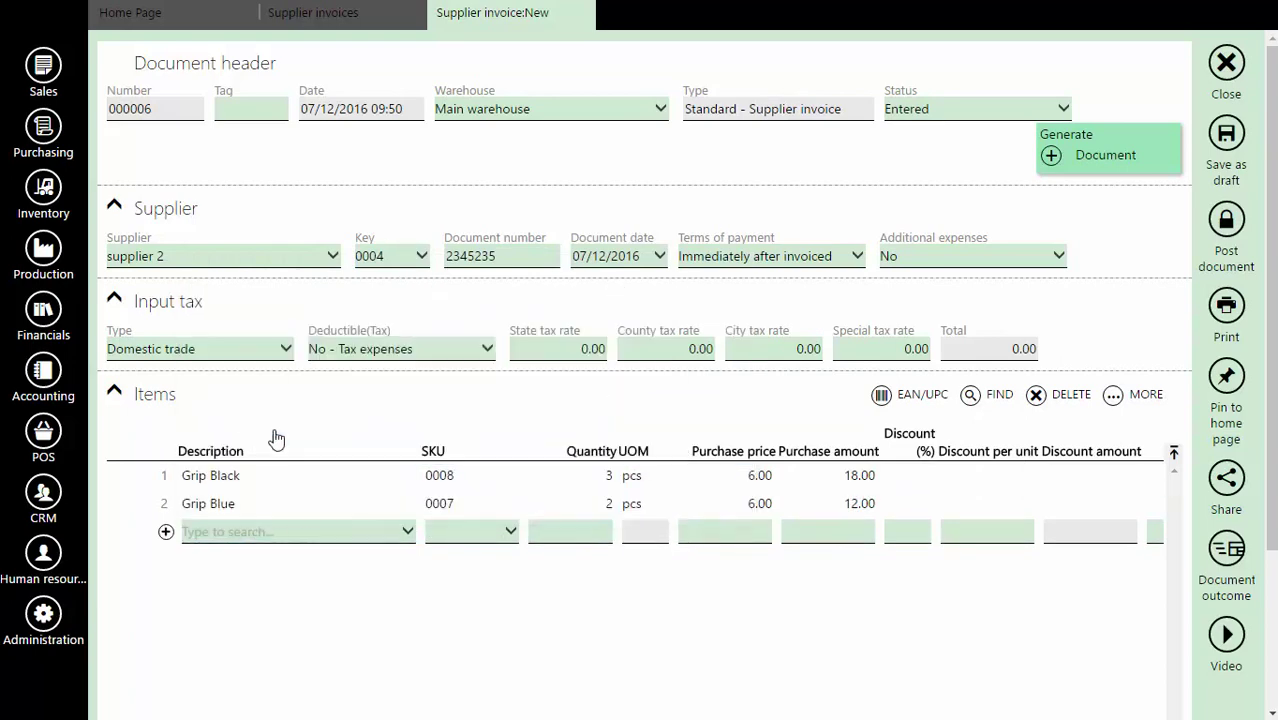
{"action": "left_click", "coordinate": [575, 533]}
{"action": "type", "text": "4"}
{"action": "left_click", "coordinate": [300, 562]}
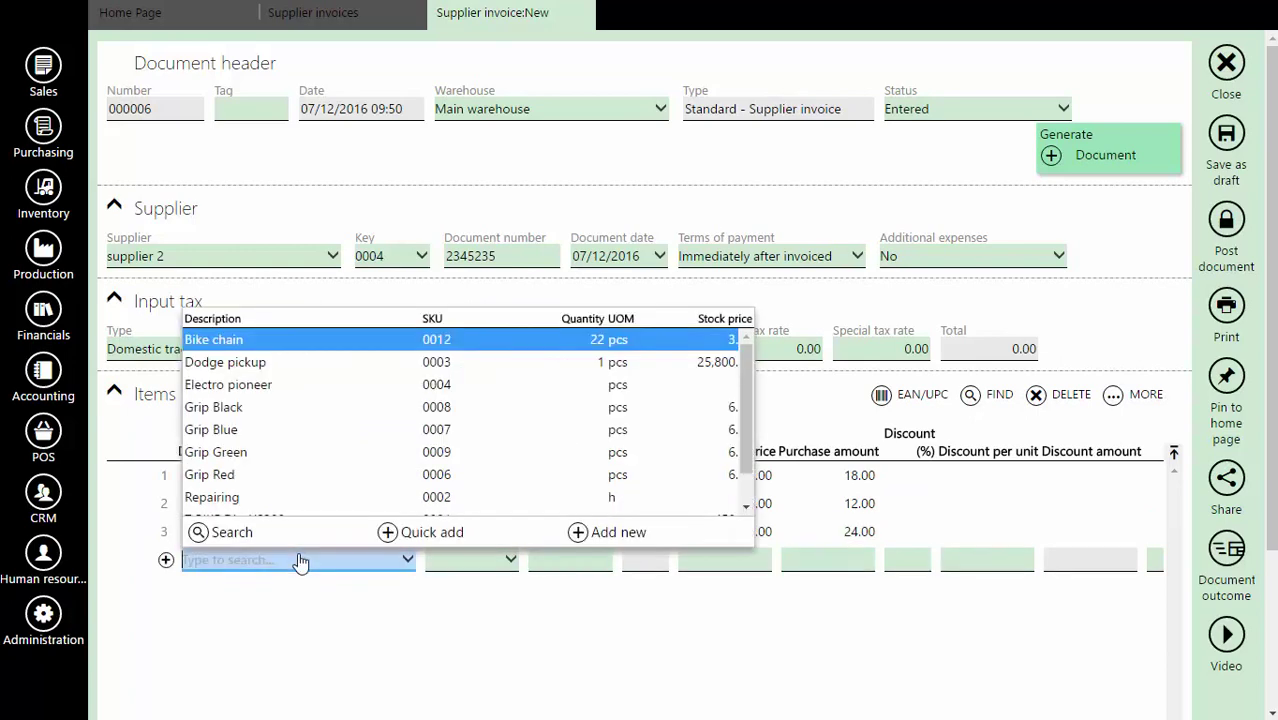
{"action": "left_click", "coordinate": [474, 529]}
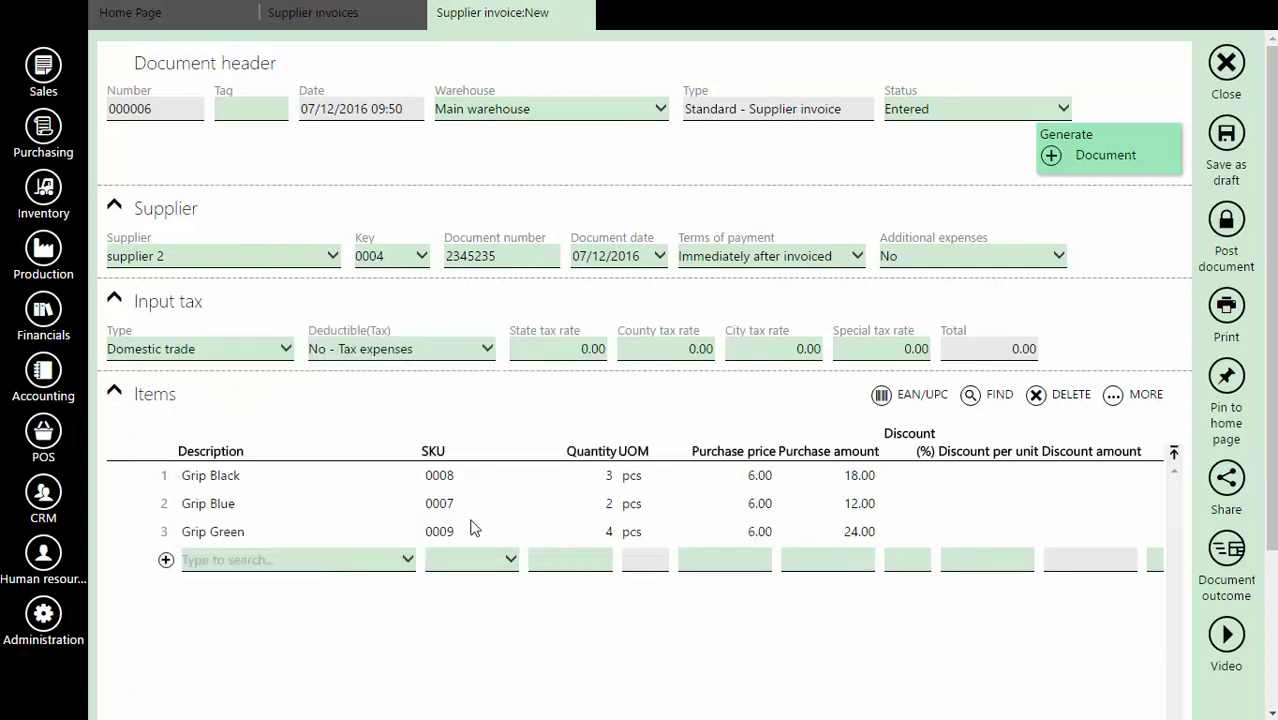
{"action": "left_click", "coordinate": [581, 556]}
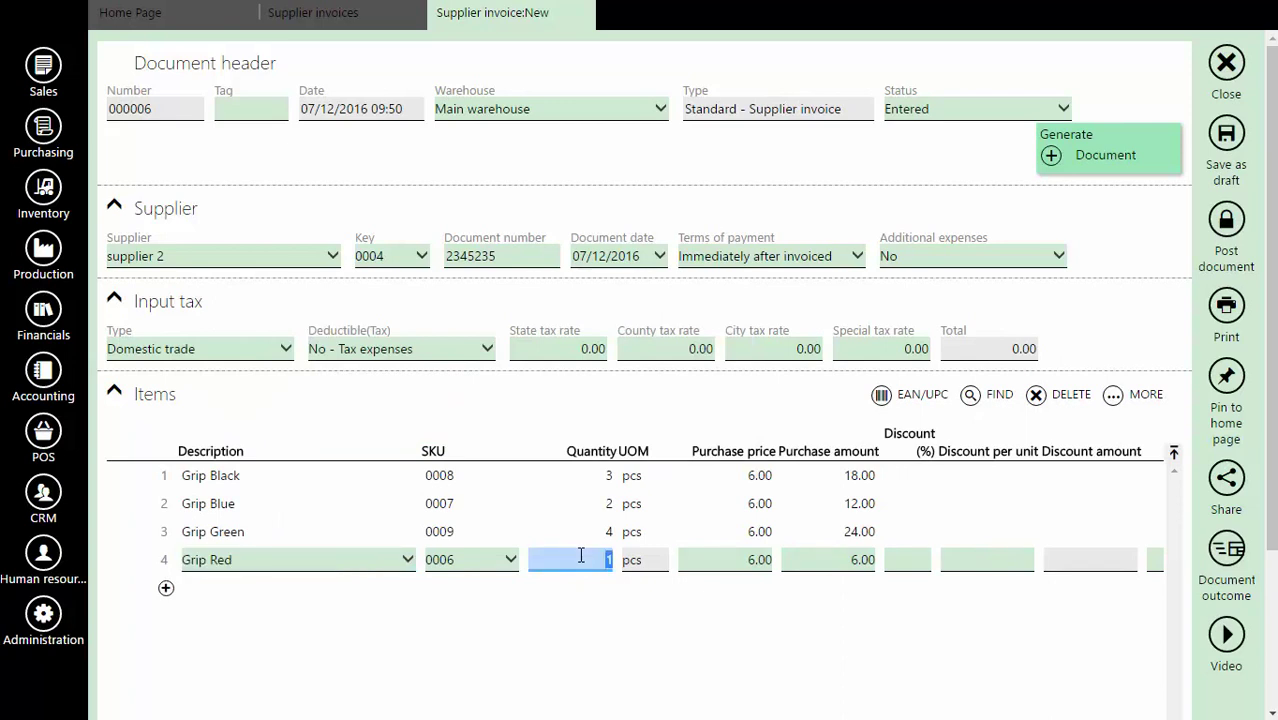
{"action": "type", "text": "6"}
{"action": "left_click", "coordinate": [580, 530]}
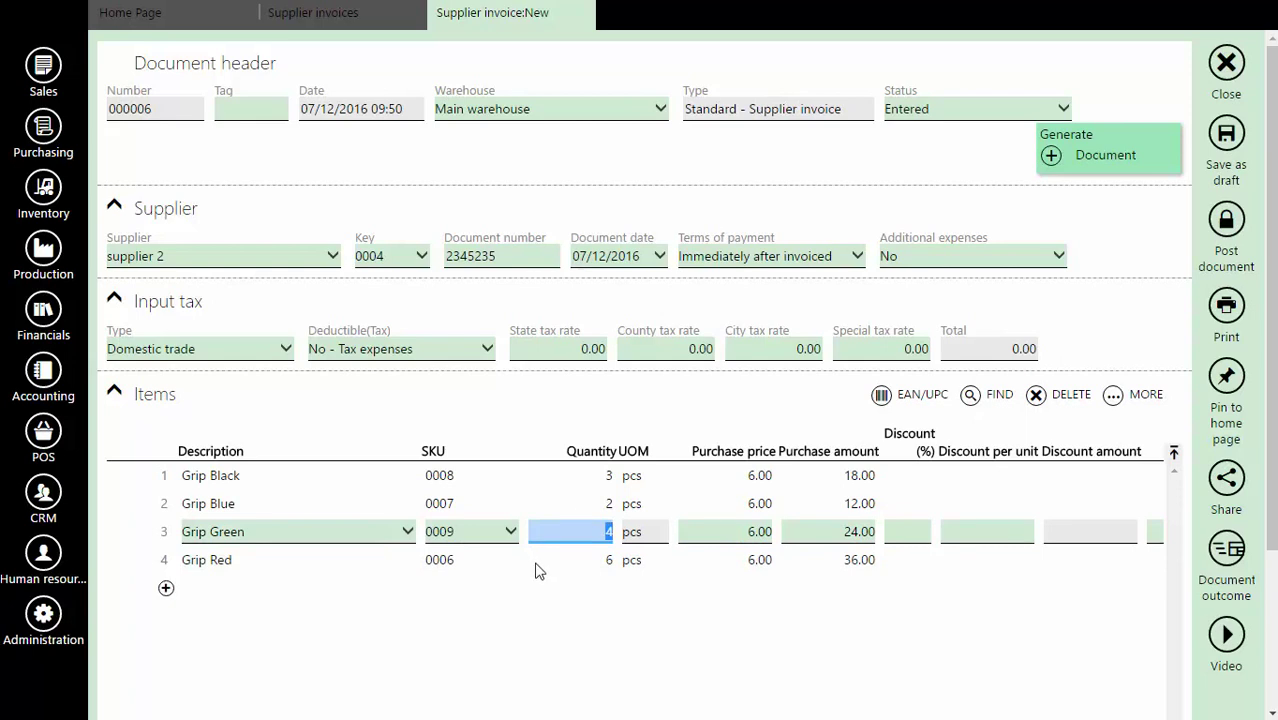
- Open Label Printing from the Items MORE menu and preview the four grip barcode labels
{"action": "left_click", "coordinate": [1113, 397]}
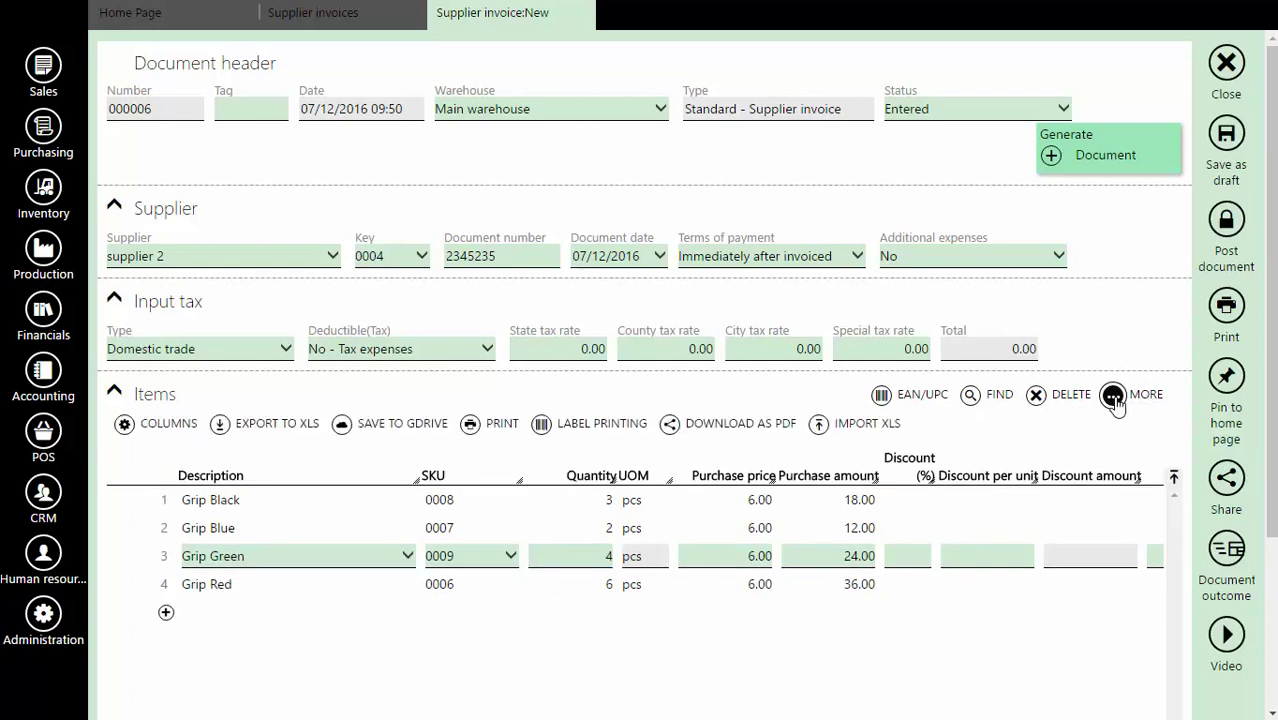
{"action": "left_click", "coordinate": [550, 425]}
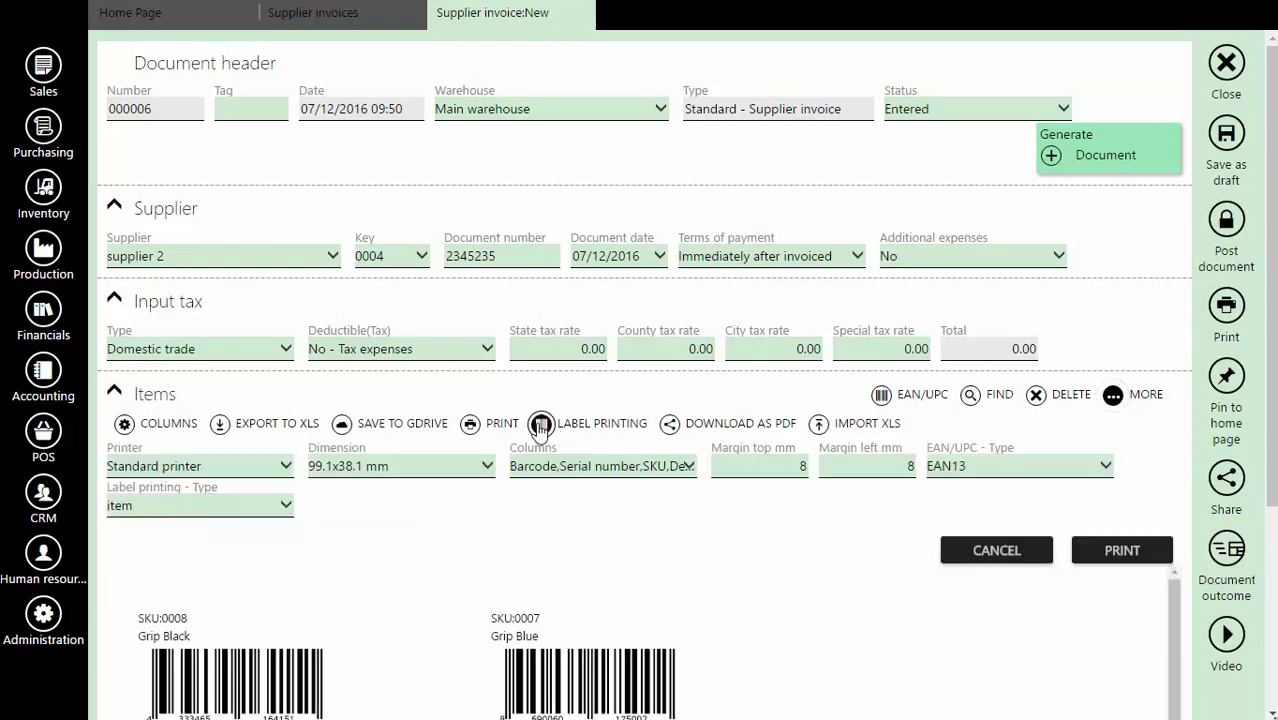
{"action": "scroll", "coordinate": [1275, 335], "scroll_direction": "down", "scroll_amount": 1}
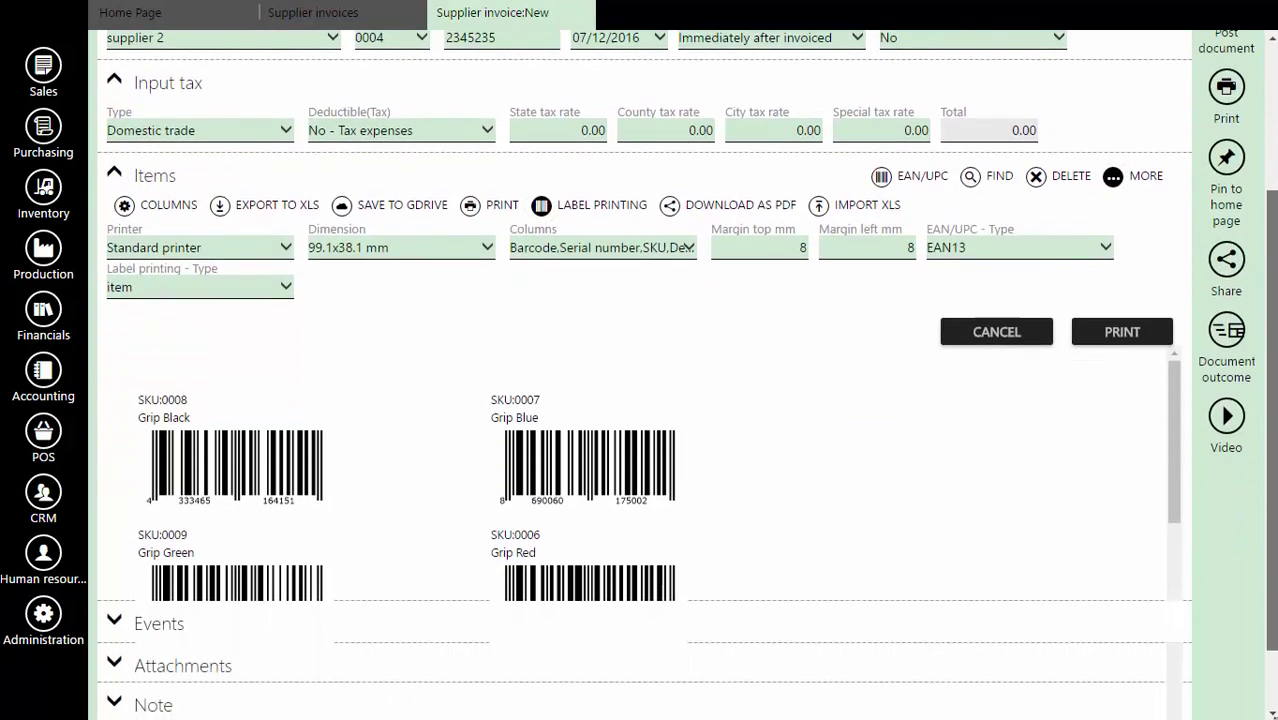
{"action": "scroll", "coordinate": [565, 449], "scroll_direction": "down", "scroll_amount": 2}
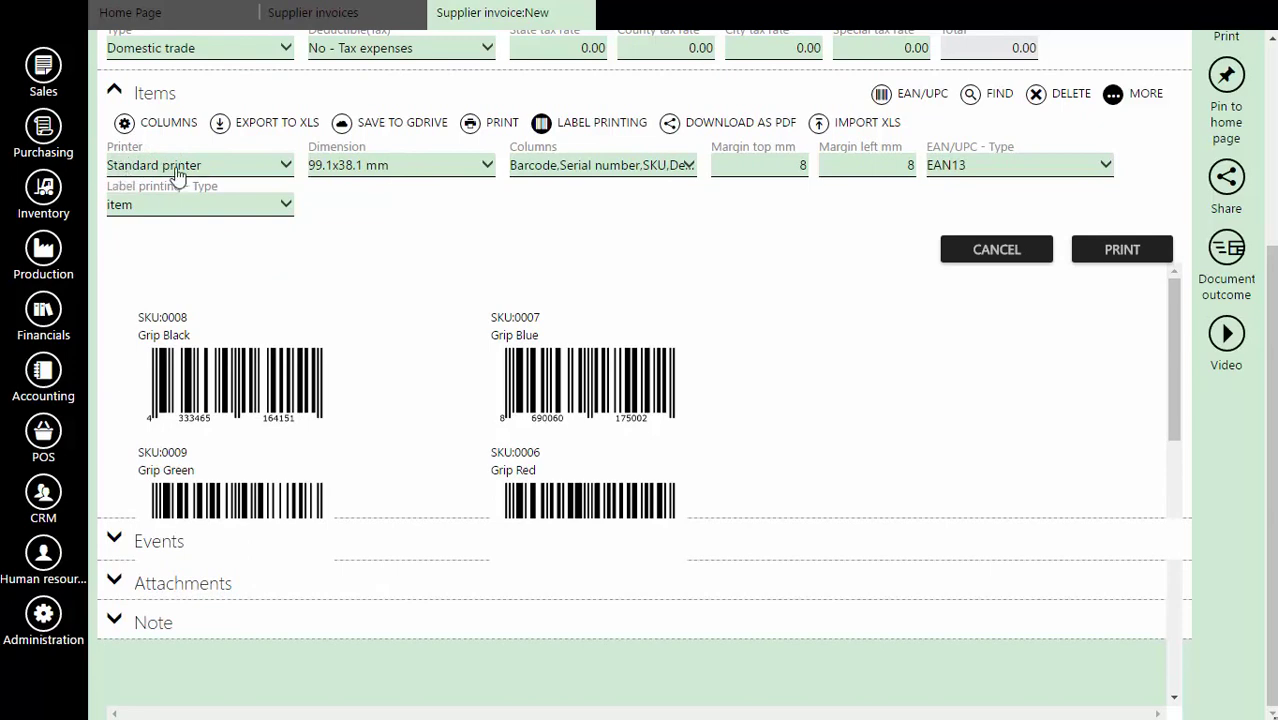
- Switch label output to the label printer, keeping Barcode type and the EAN13 standard
{"action": "left_click", "coordinate": [215, 171]}
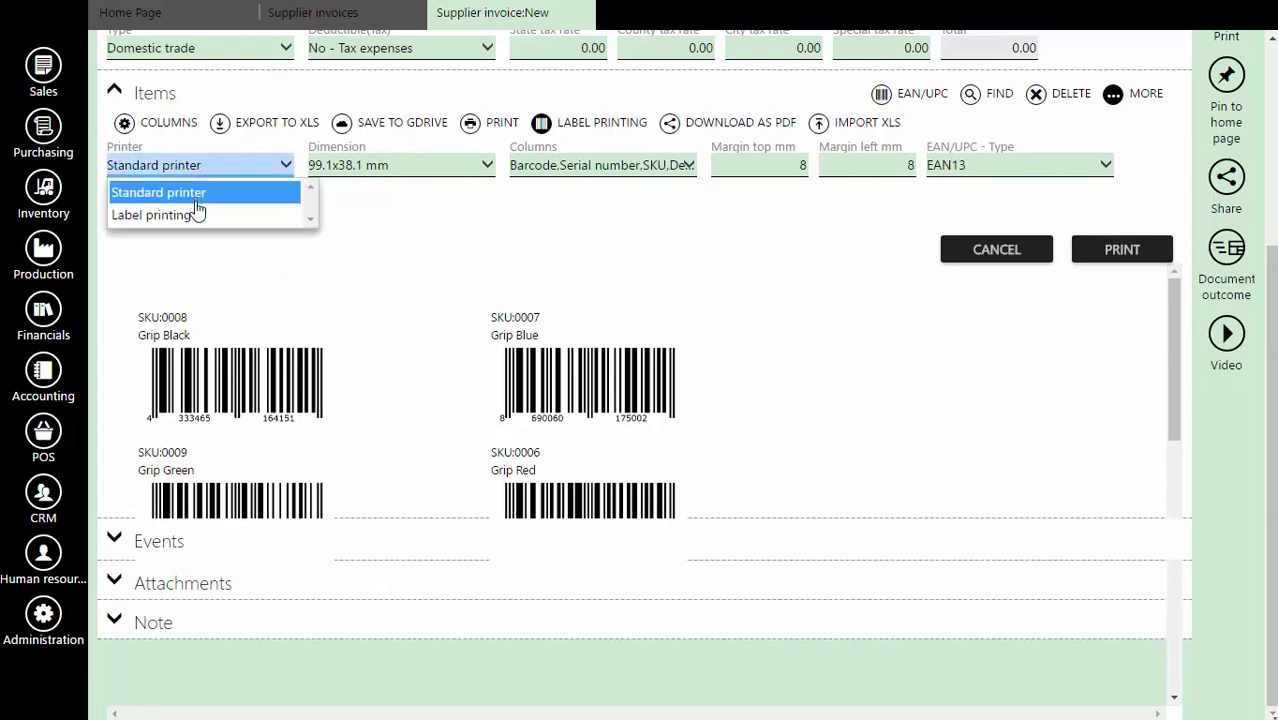
{"action": "left_click", "coordinate": [197, 216]}
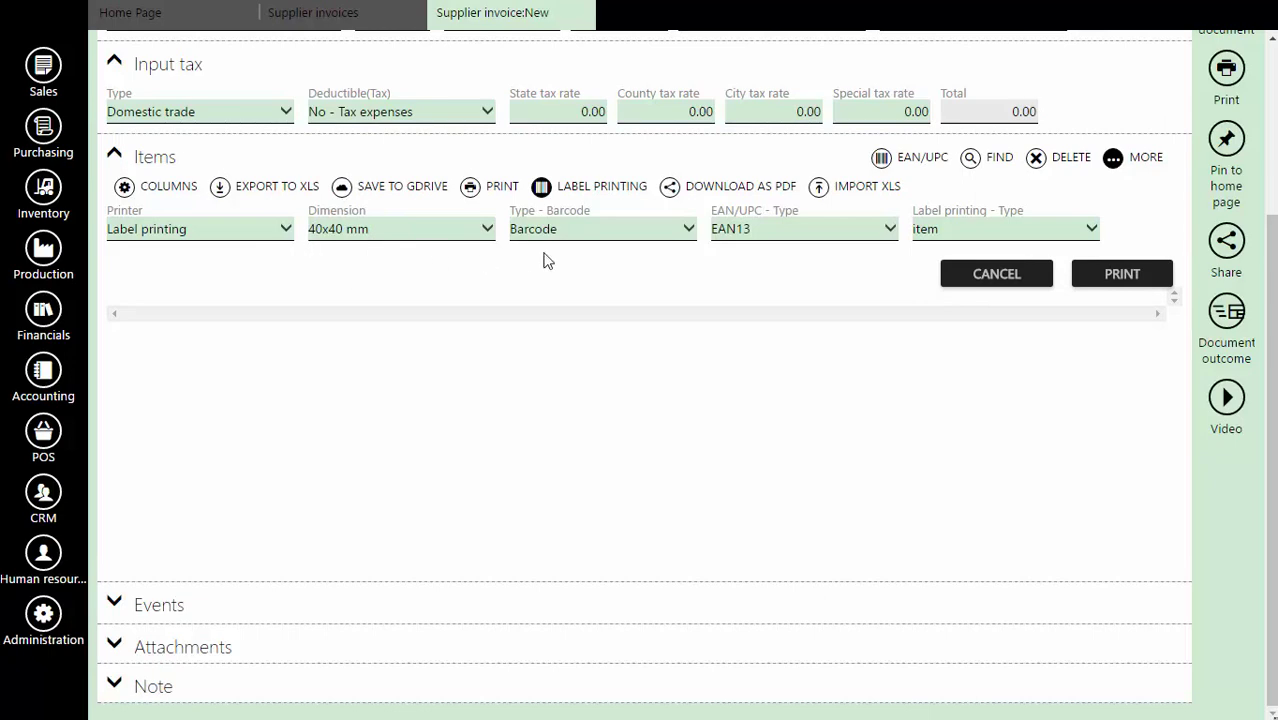
{"action": "left_click", "coordinate": [627, 233]}
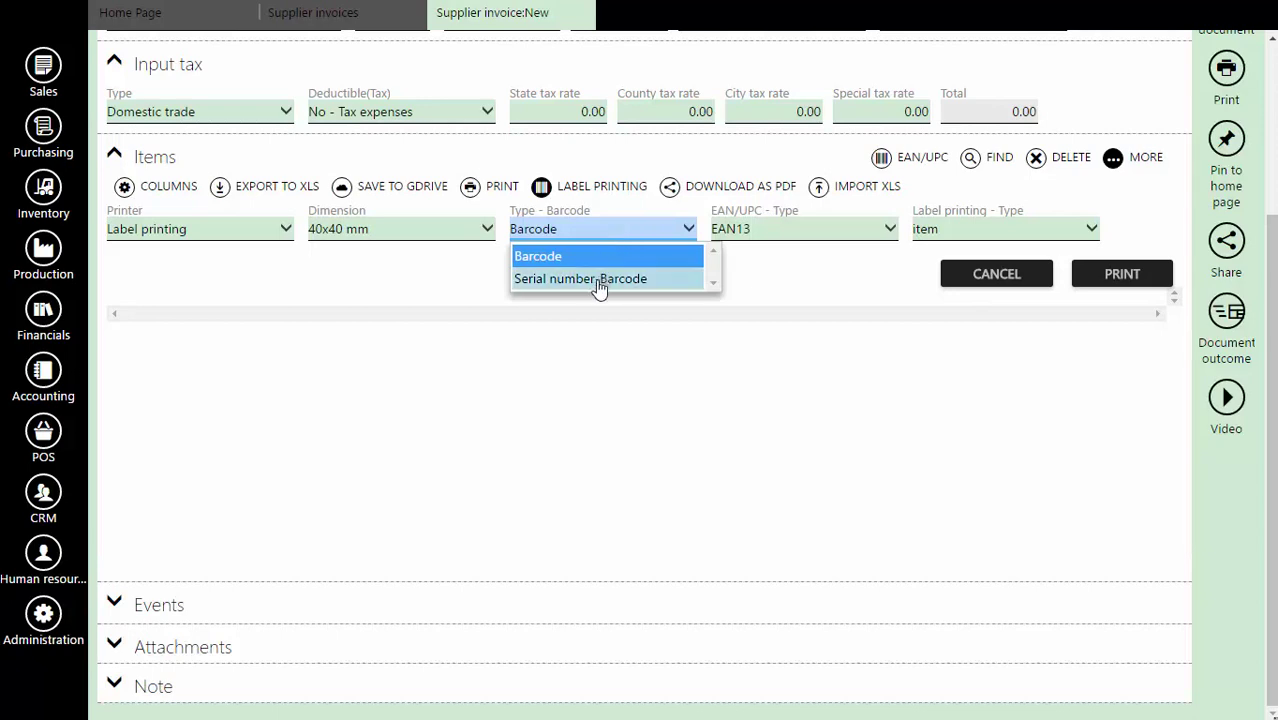
{"action": "left_click", "coordinate": [603, 234]}
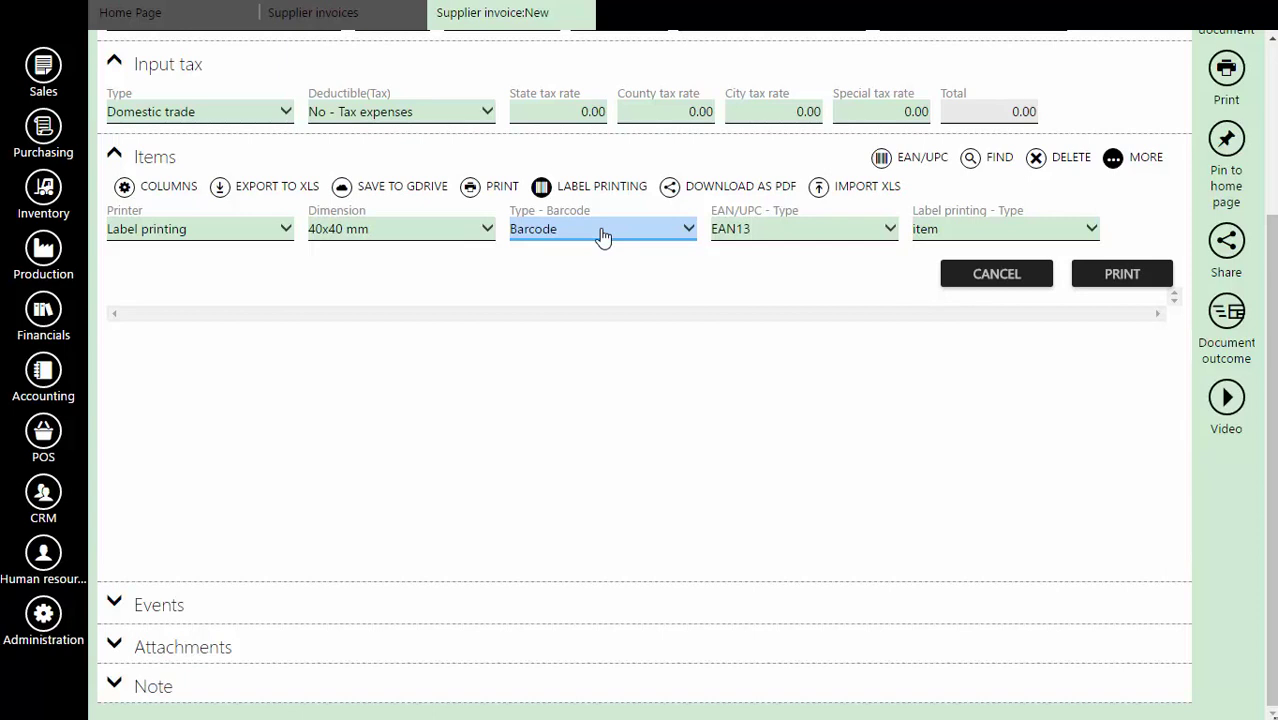
{"action": "left_click", "coordinate": [808, 235]}
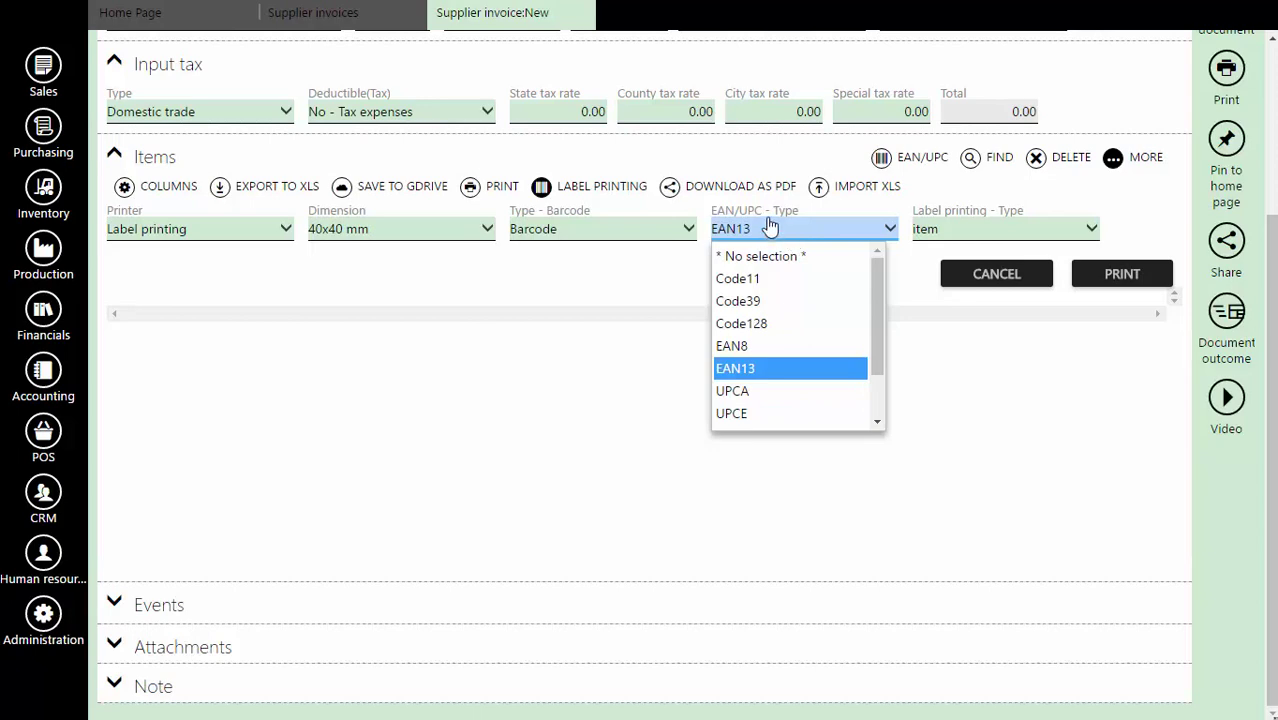
{"action": "left_click", "coordinate": [782, 234]}
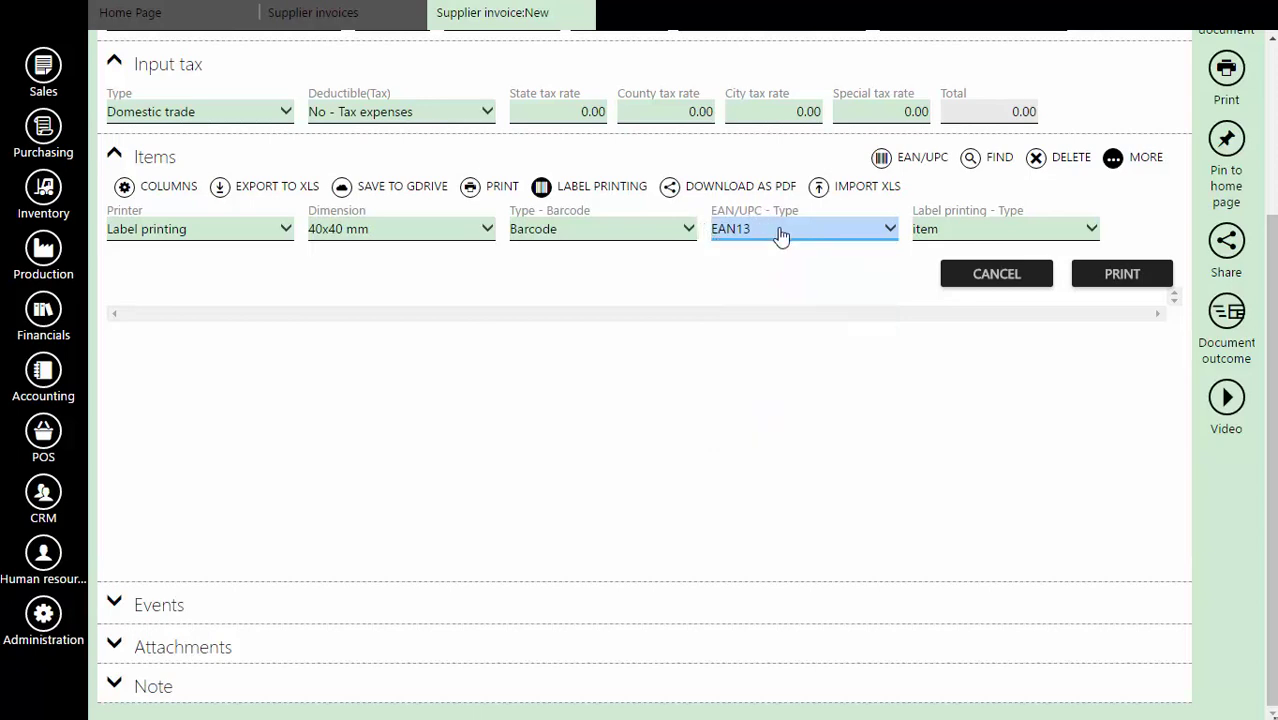
- Print one barcode label per invoice item, with label printing type left on 'item'
{"action": "left_click", "coordinate": [997, 236]}
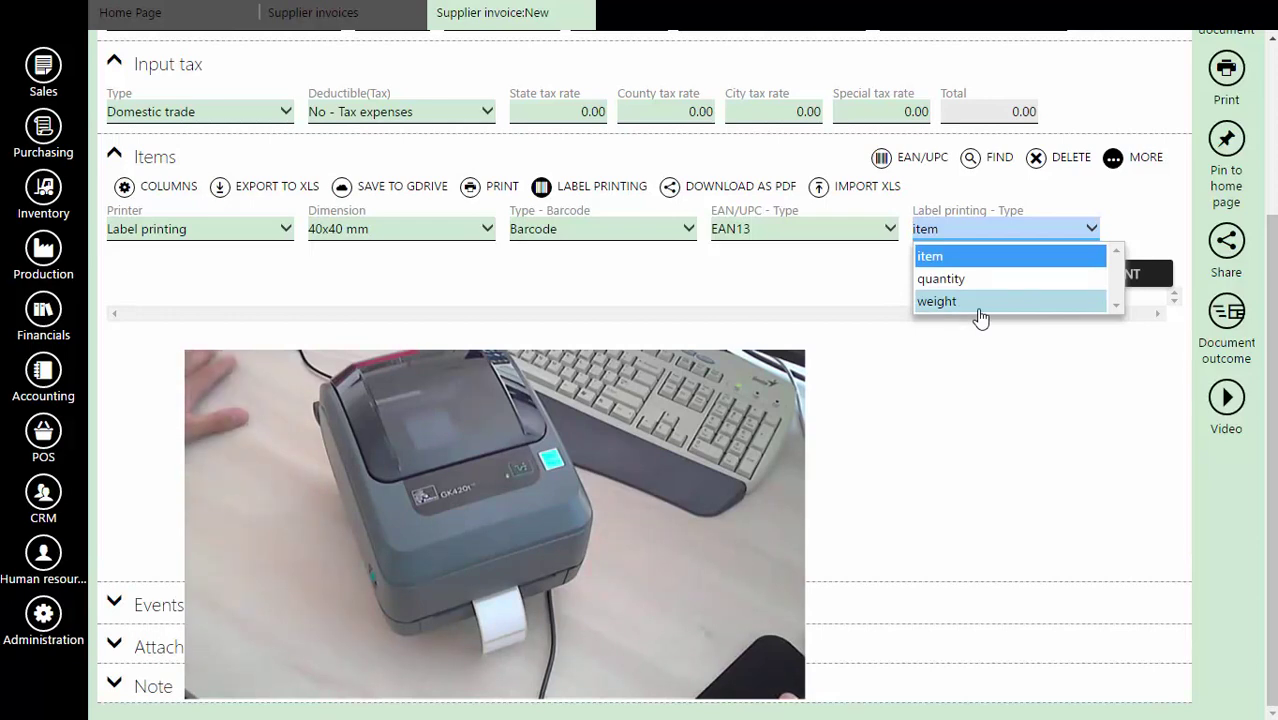
{"action": "left_click", "coordinate": [995, 230]}
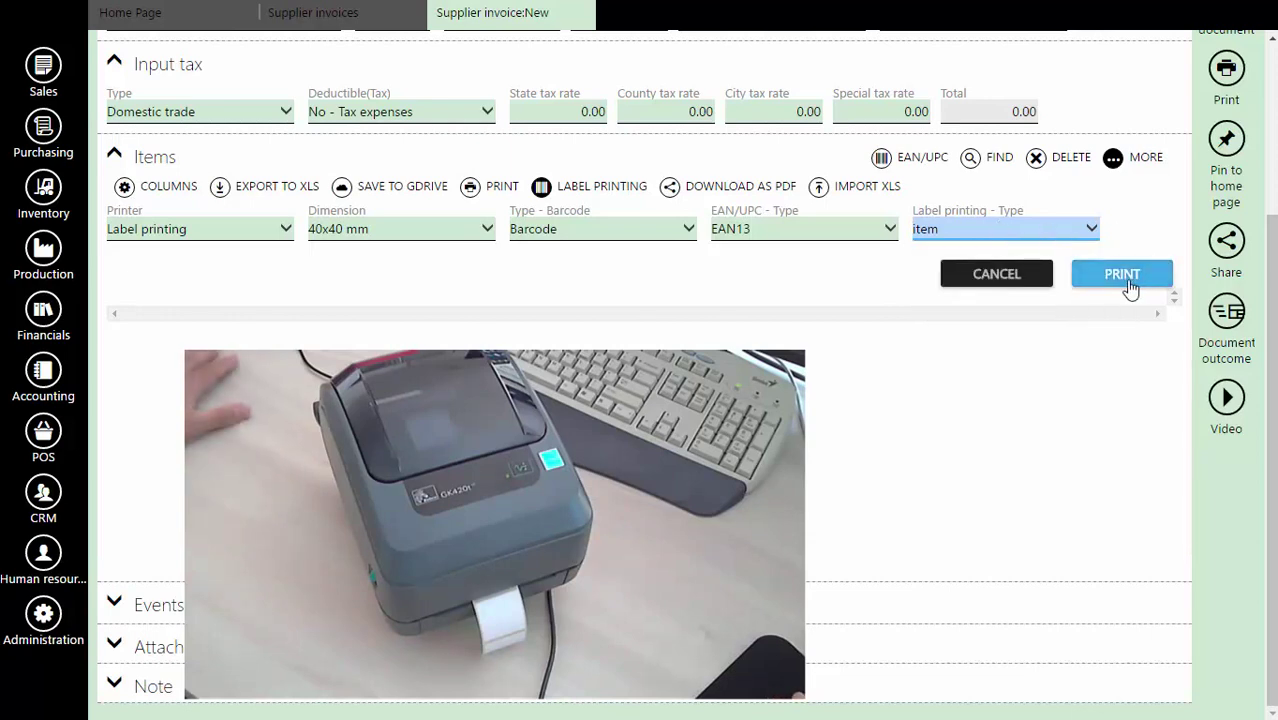
{"action": "left_click", "coordinate": [1122, 274]}
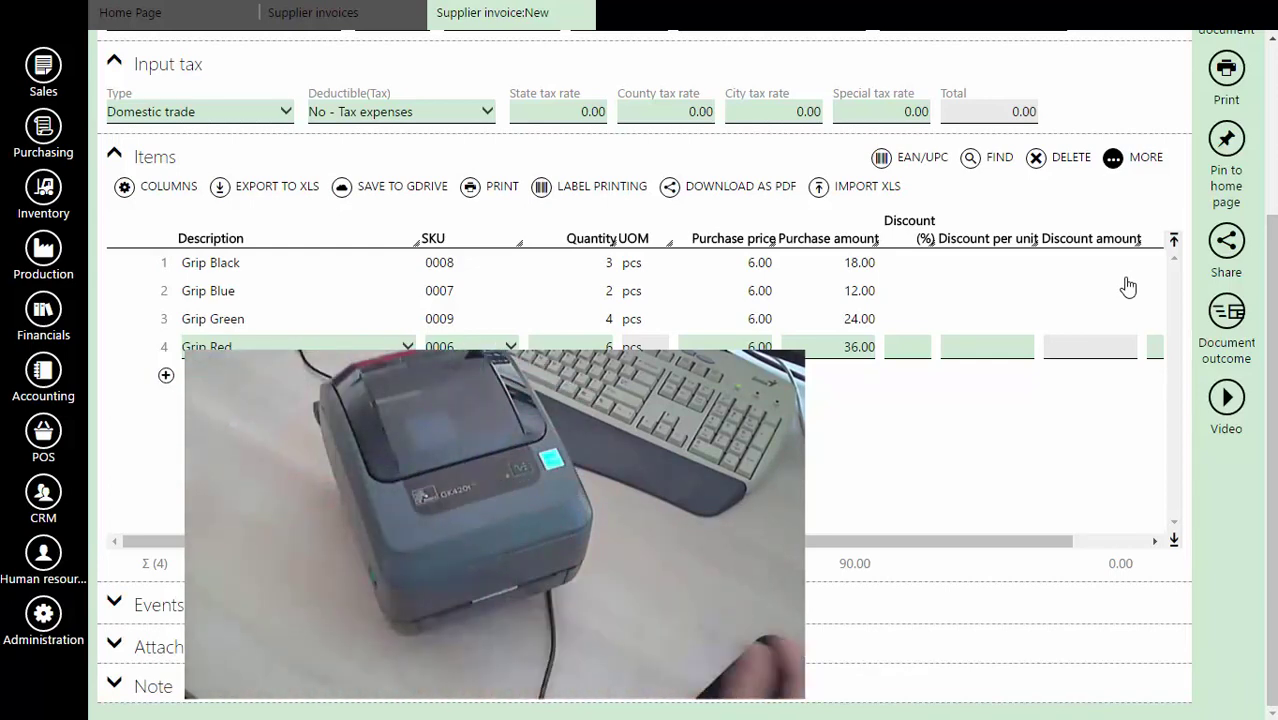
- Reopen label printing and print barcode labels per unit with the type set to 'quantity'
{"action": "scroll", "coordinate": [1118, 170], "scroll_direction": "up", "scroll_amount": 1}
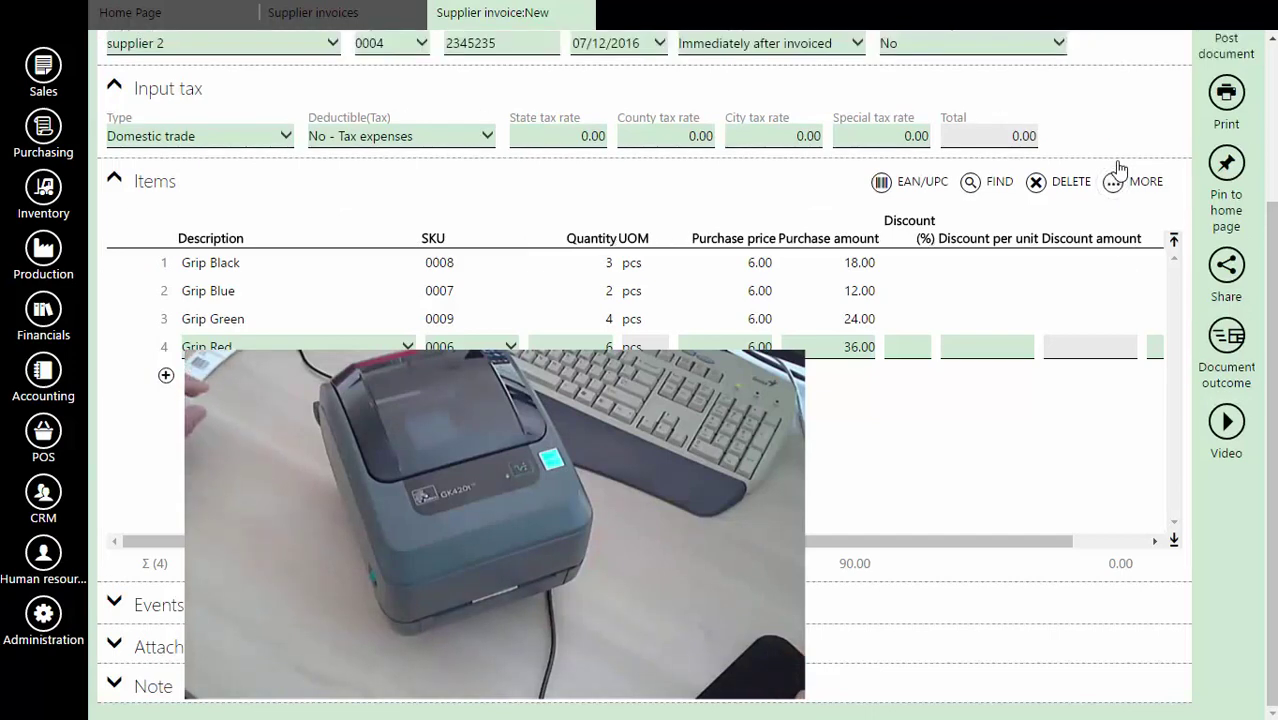
{"action": "left_click", "coordinate": [1113, 184]}
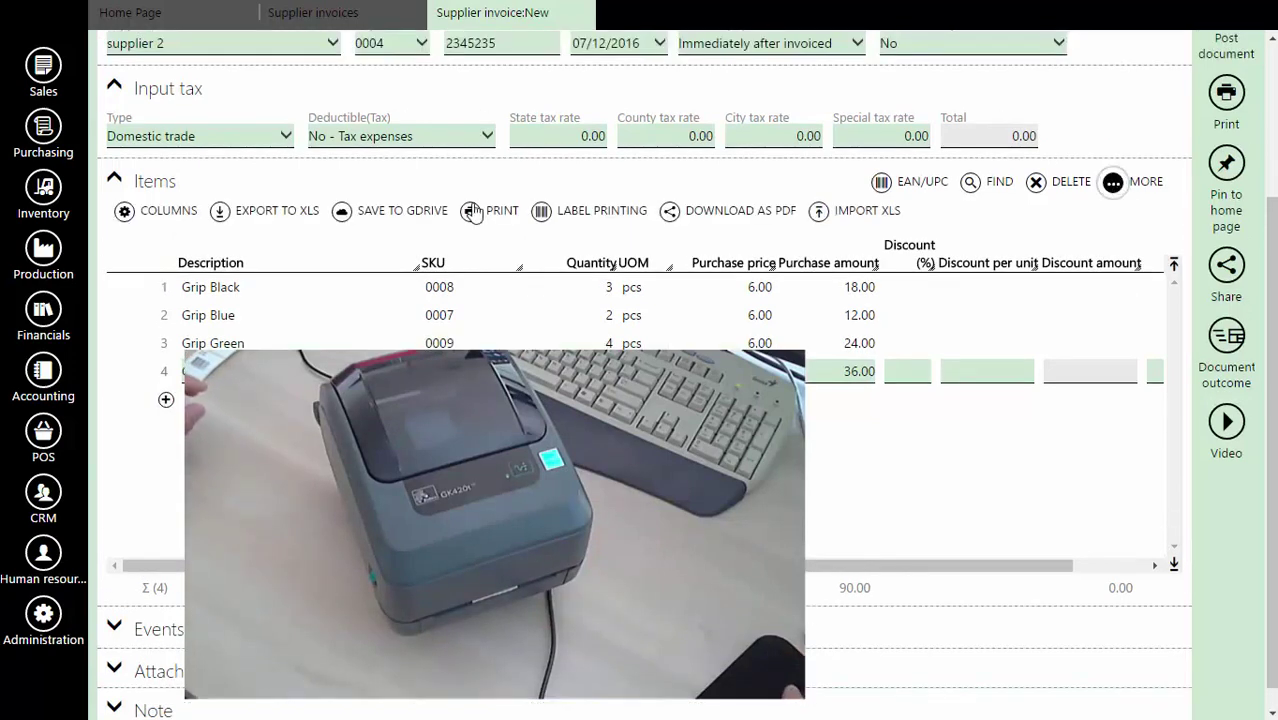
{"action": "left_click", "coordinate": [543, 212]}
{"action": "left_click", "coordinate": [964, 258]}
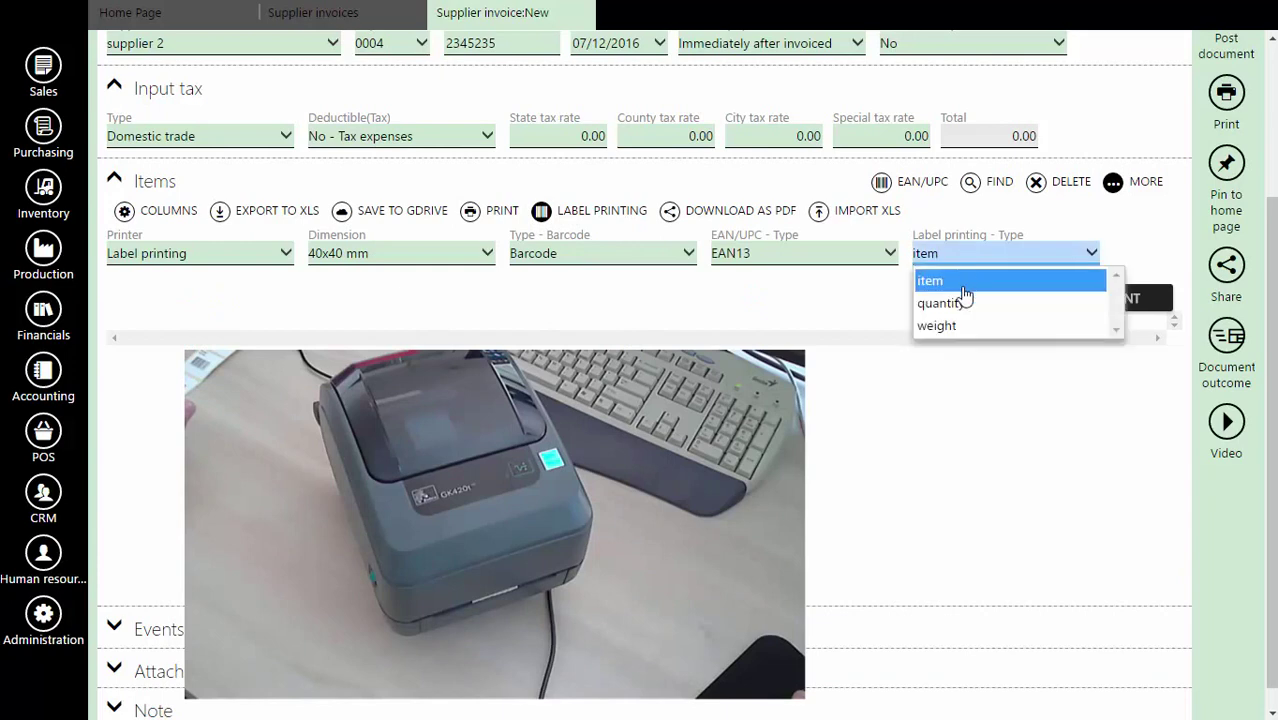
{"action": "left_click", "coordinate": [960, 313]}
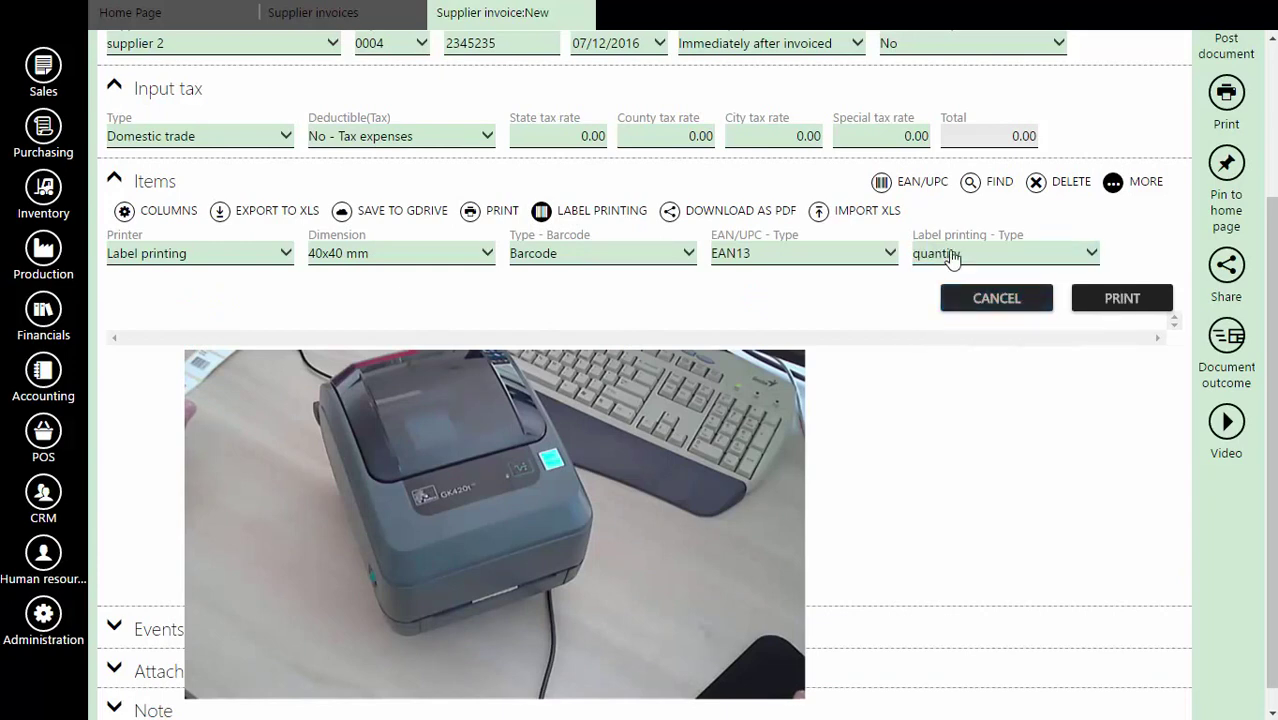
{"action": "left_click", "coordinate": [1124, 310]}
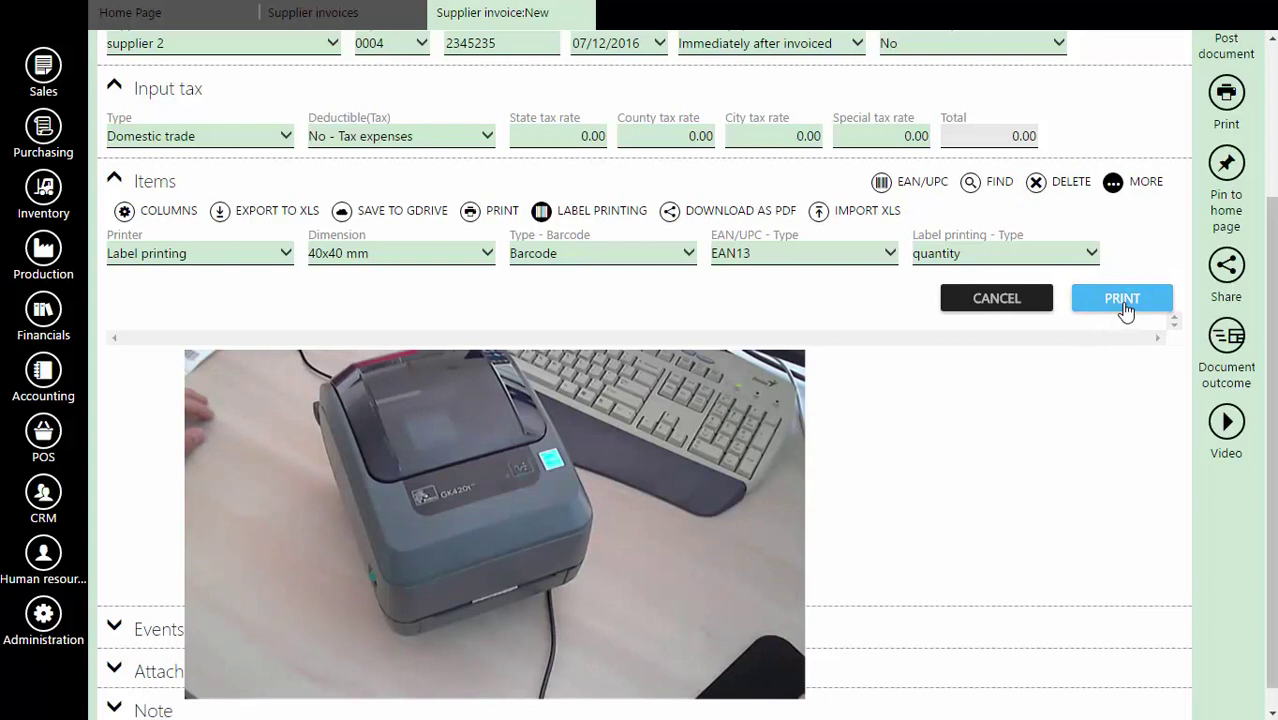